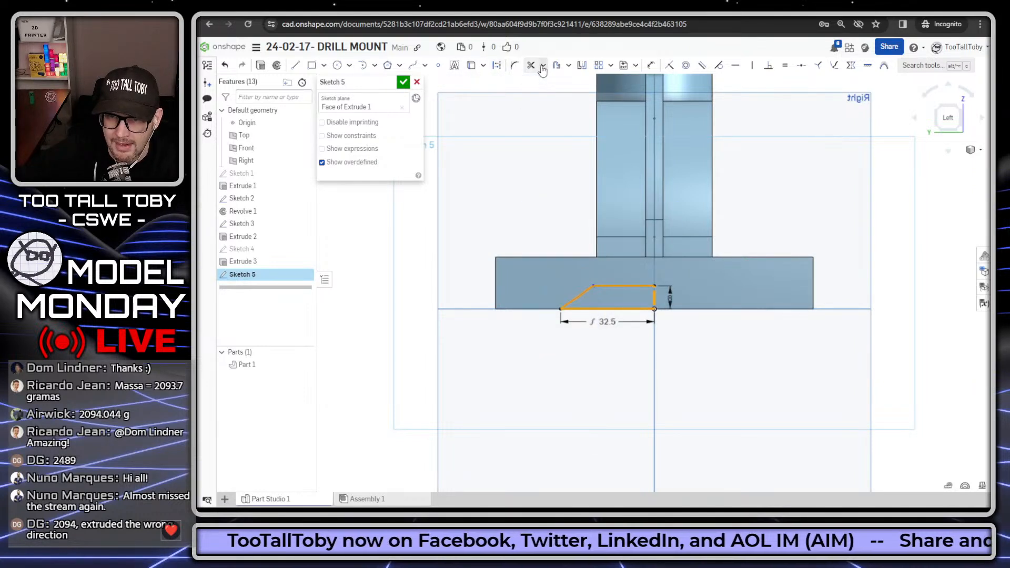
# - Mirror the half trapezoid about its vertical centerline and dimension the angle between the two slanted sides at 65°
pyautogui.click(584, 72)
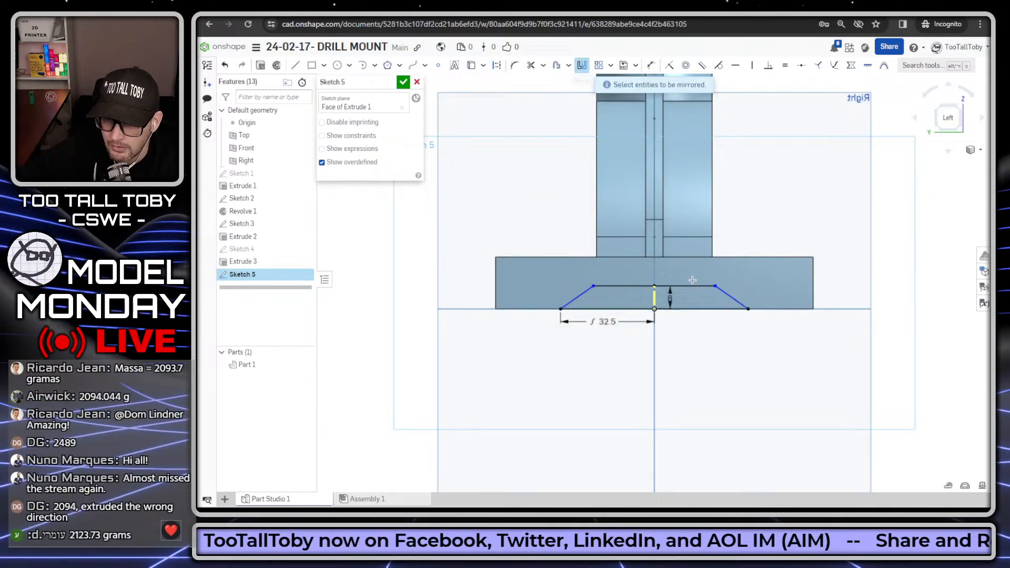
pyautogui.rightClick(609, 334)
pyautogui.click(660, 376)
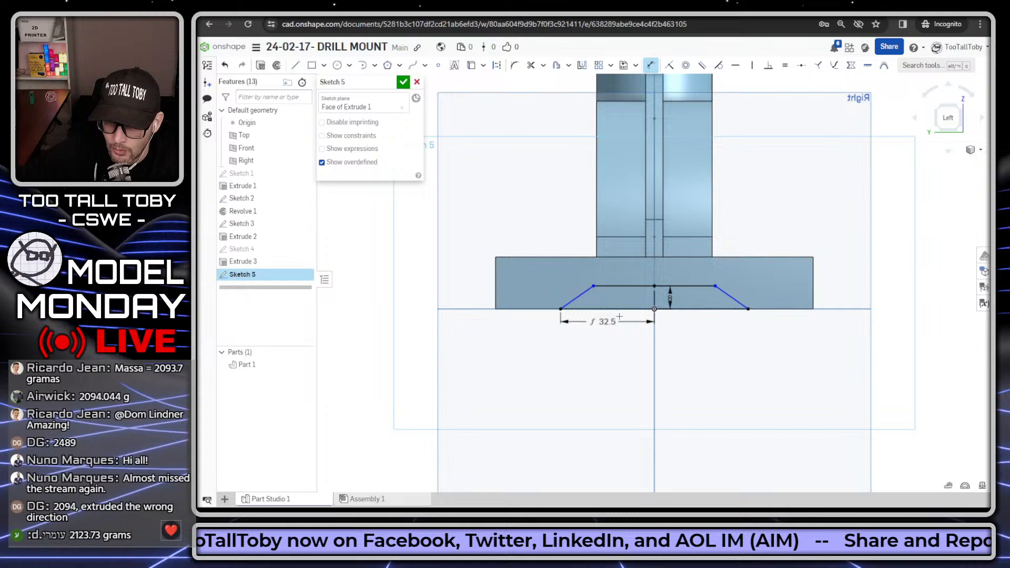
pyautogui.click(581, 296)
pyautogui.click(731, 298)
pyautogui.click(699, 387)
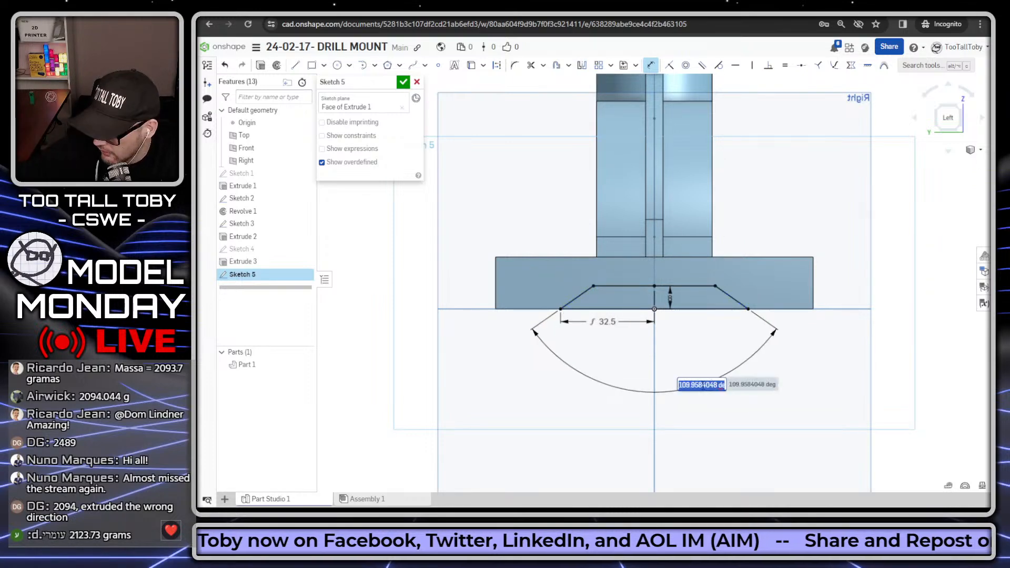
pyautogui.write('65')
pyautogui.press('Return')
# - Cut the trapezoidal sketch through the whole base as a solid Extrude set to Remove and Through all
pyautogui.scroll(-3, 704, 363)
pyautogui.moveTo(704, 363)
pyautogui.mouseDown(button='right')
pyautogui.moveTo(645, 328)
pyautogui.moveTo(719, 269)
pyautogui.mouseUp(button='right')
pyautogui.rightClick(720, 268)
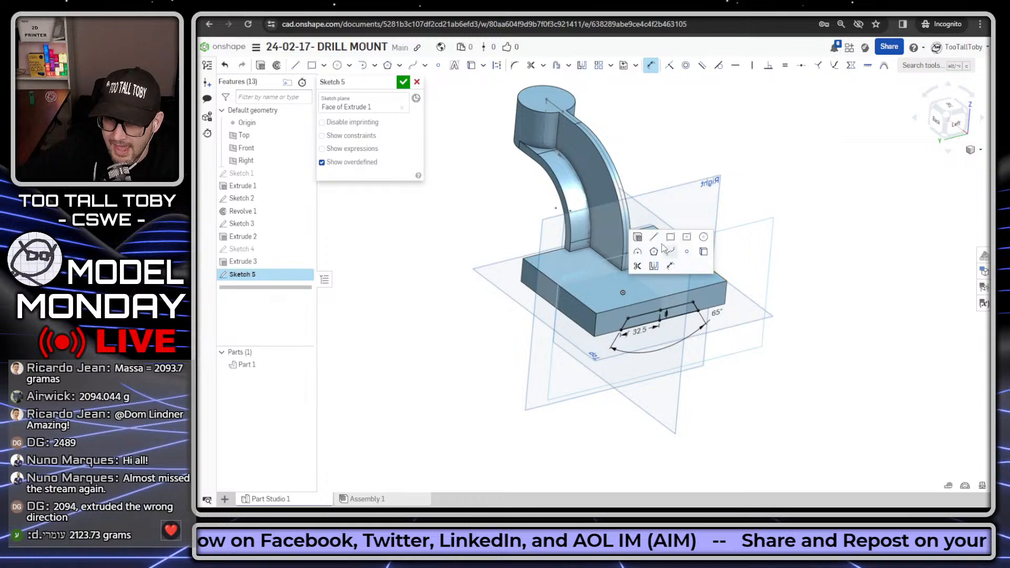
pyautogui.click(638, 238)
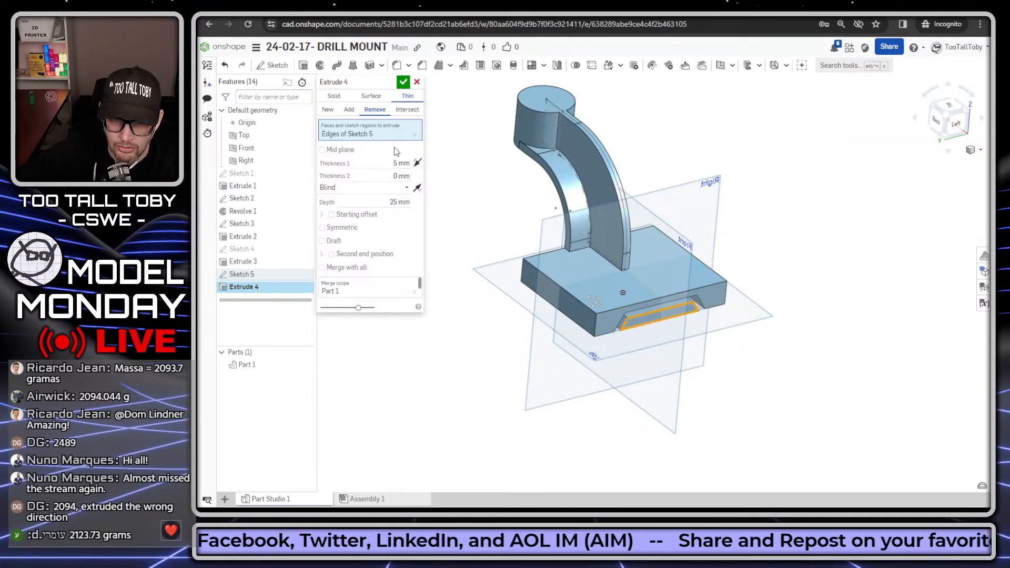
pyautogui.click(334, 97)
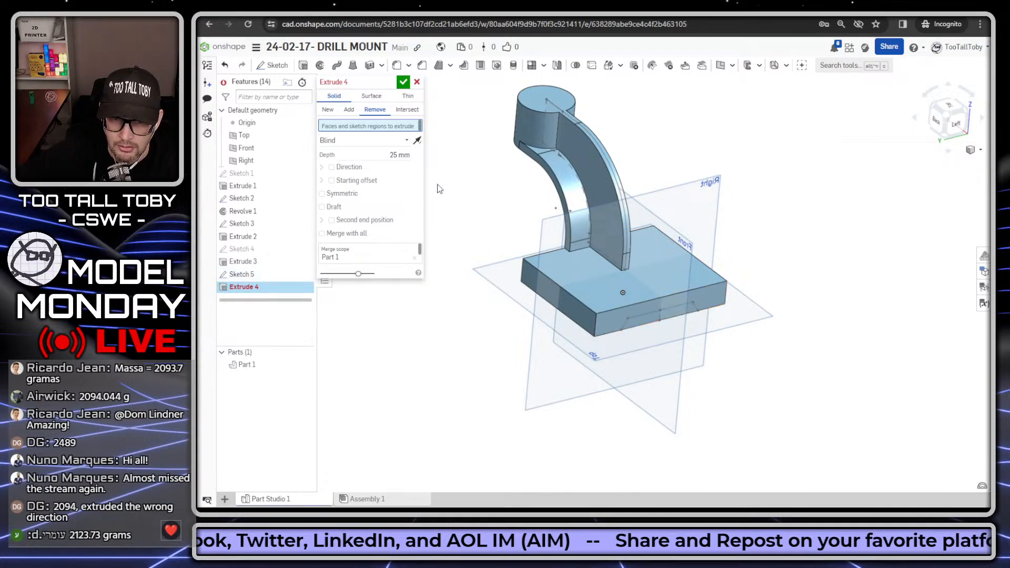
pyautogui.click(253, 274)
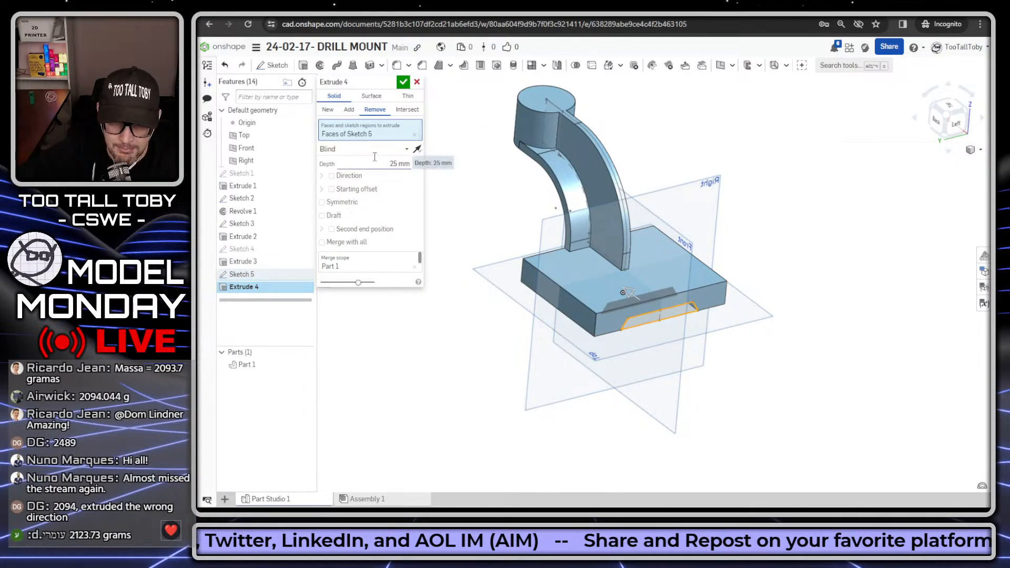
pyautogui.click(396, 151)
pyautogui.click(334, 227)
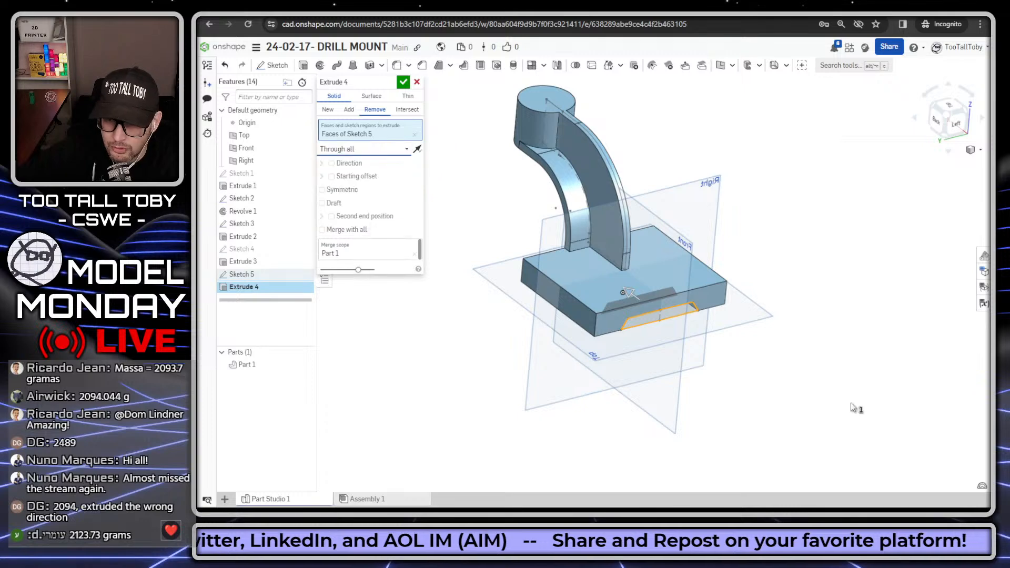
pyautogui.click(403, 81)
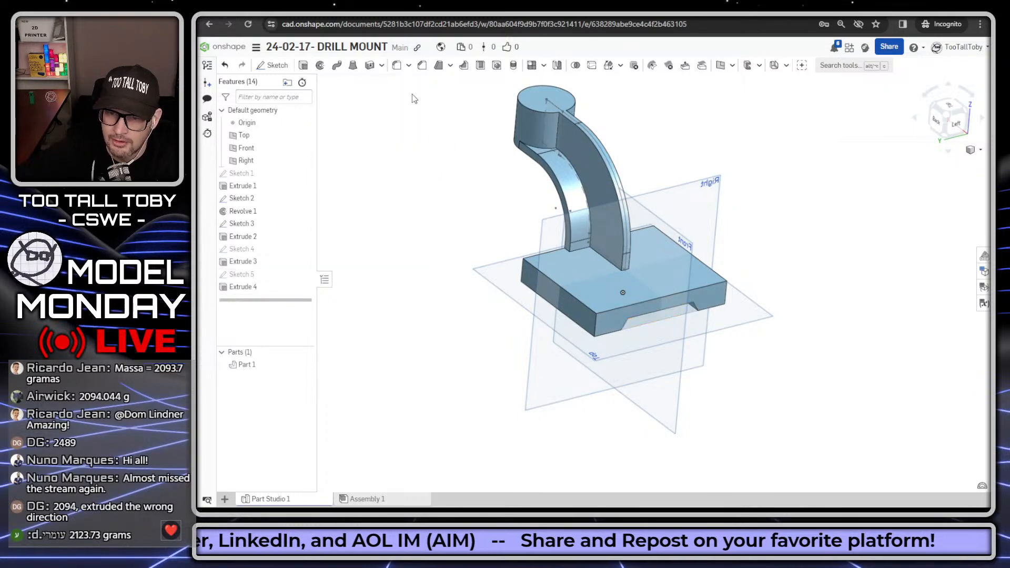
# - Start a sketch on the base's top face and draw a 45 mm vertical line to the left of the rib
pyautogui.moveTo(468, 179); pyautogui.dragTo(466, 235, button='right')
pyautogui.moveTo(683, 236); pyautogui.dragTo(604, 274, button='right')
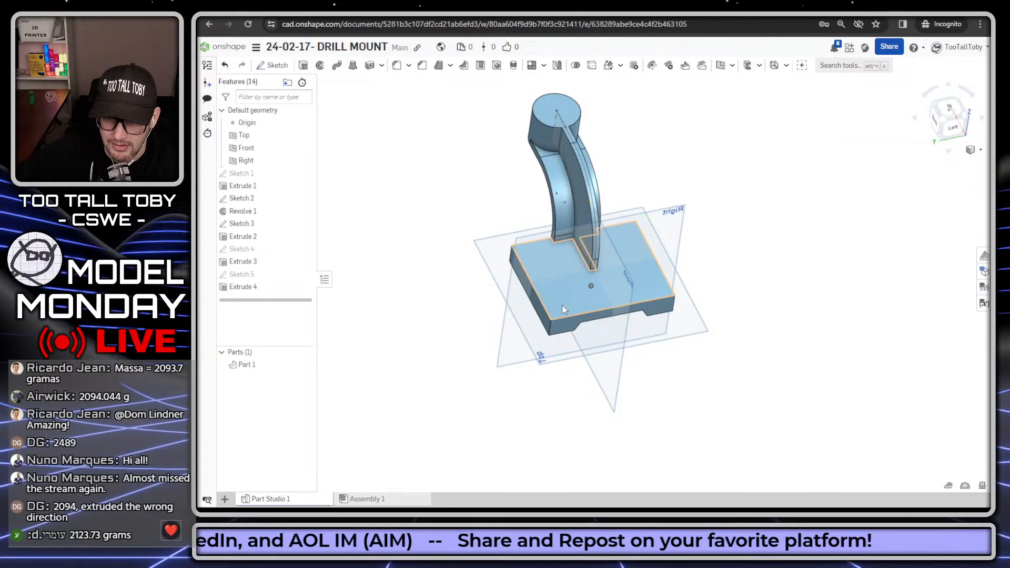
pyautogui.click(580, 289)
pyautogui.press('s')
pyautogui.click(602, 279)
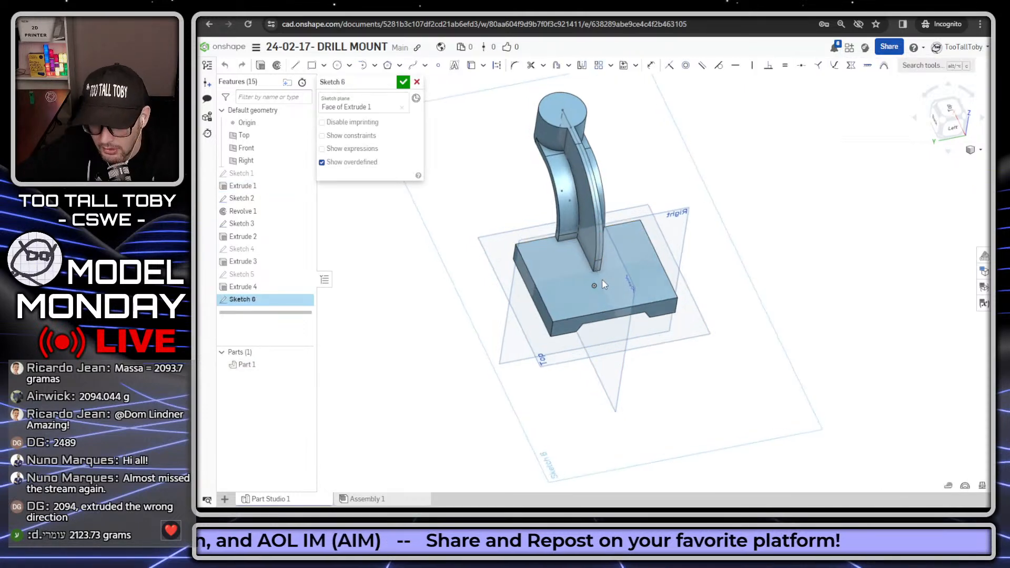
pyautogui.press('s')
pyautogui.click(633, 288)
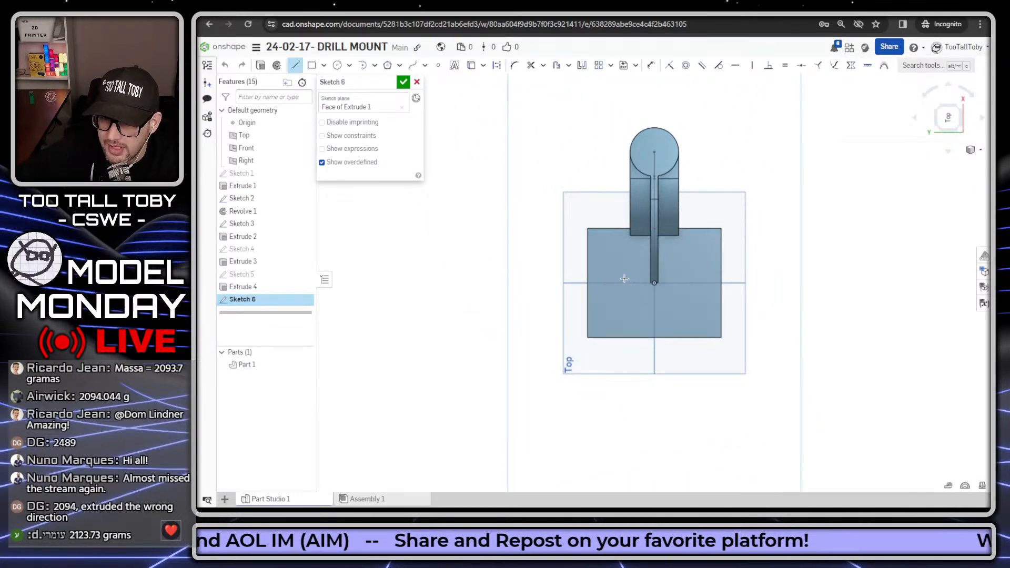
pyautogui.click(608, 319)
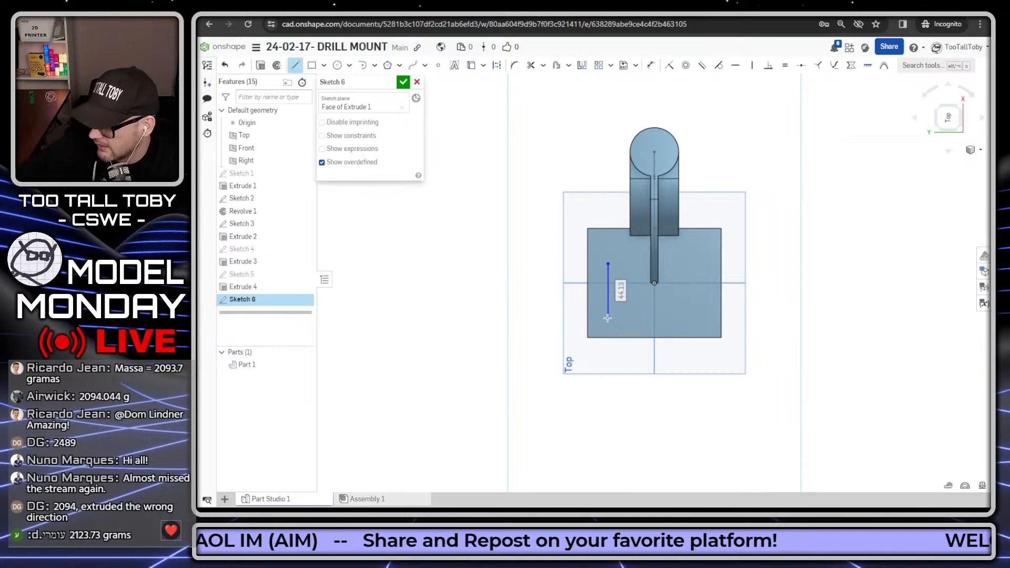
pyautogui.write('45')
pyautogui.press('Return')
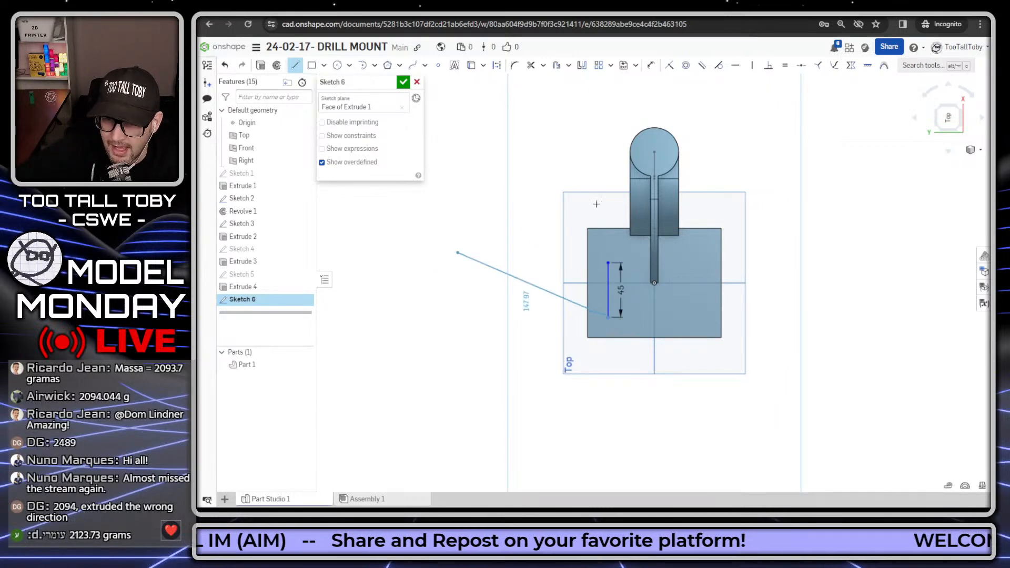
pyautogui.press('Escape')
pyautogui.click(608, 296)
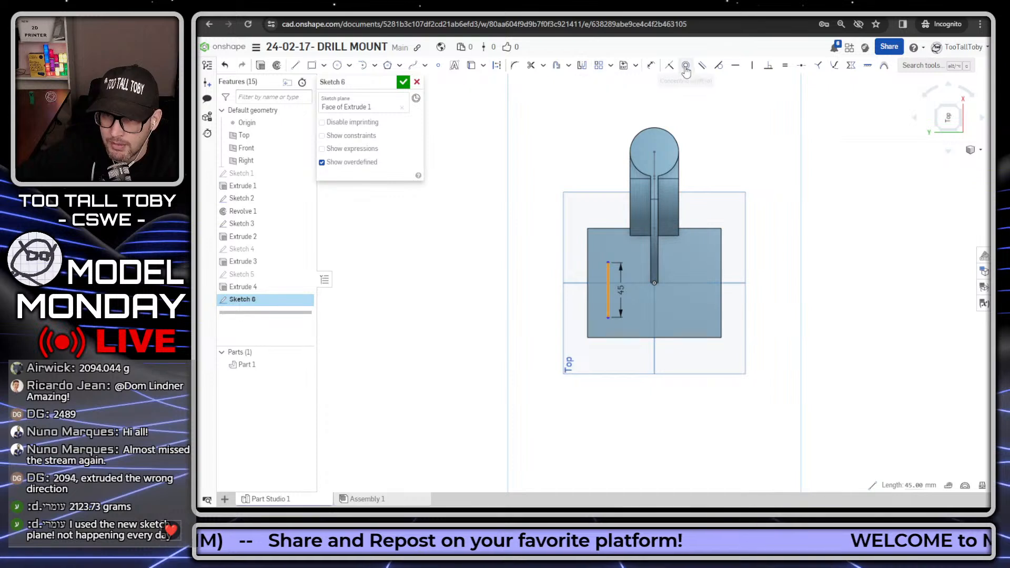
pyautogui.click(569, 65)
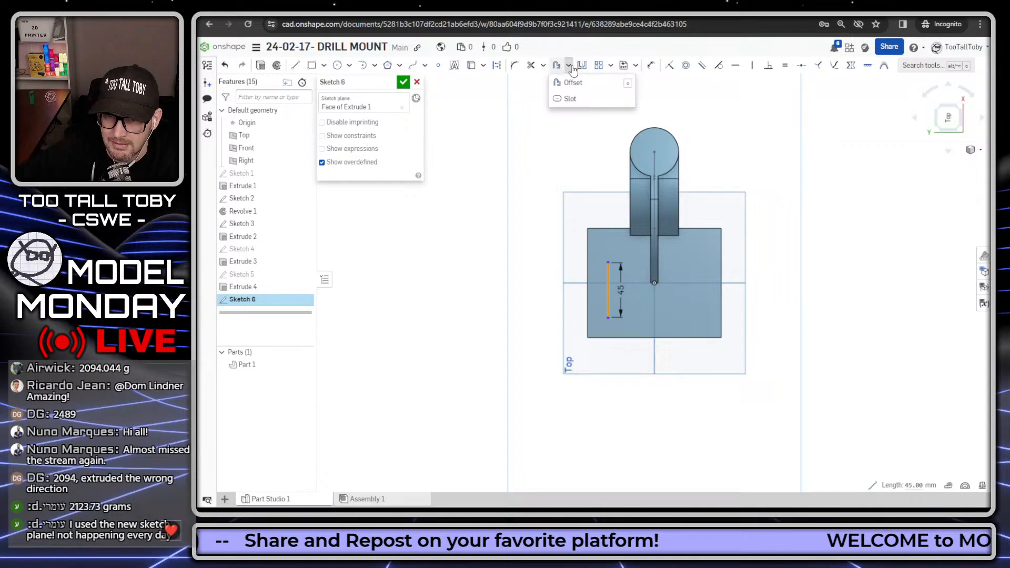
pyautogui.click(569, 96)
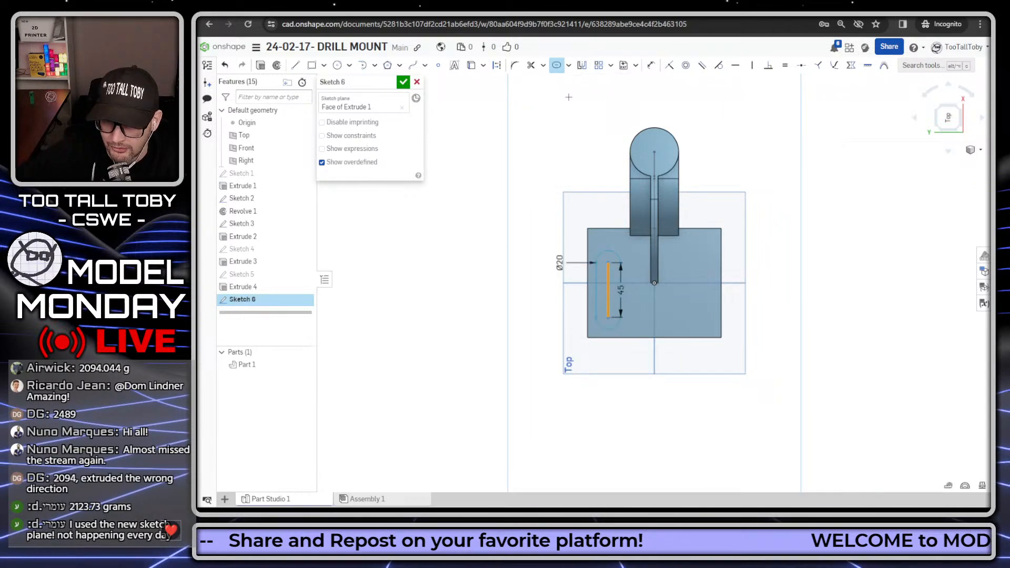
pyautogui.click(569, 66)
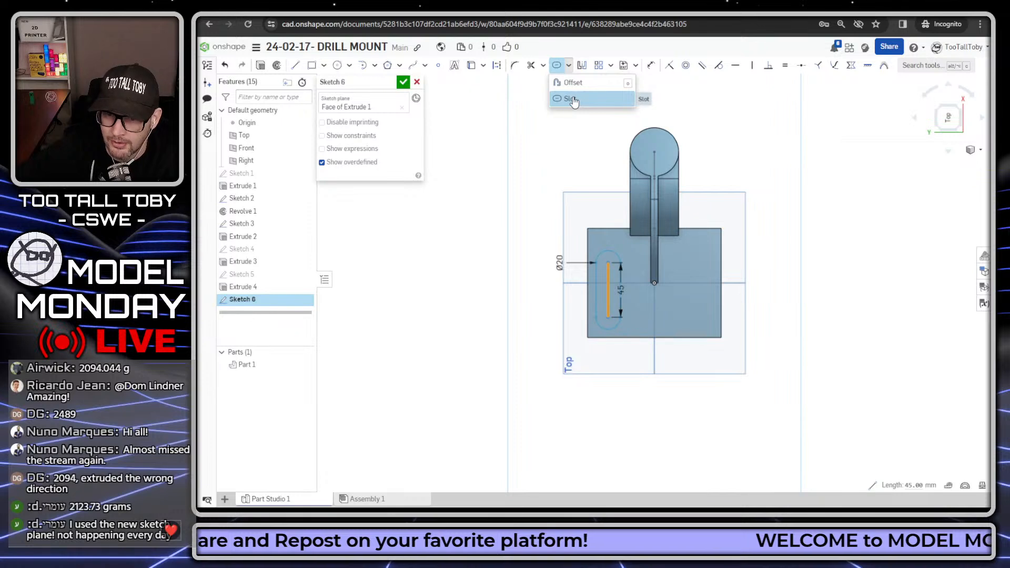
pyautogui.click(588, 101)
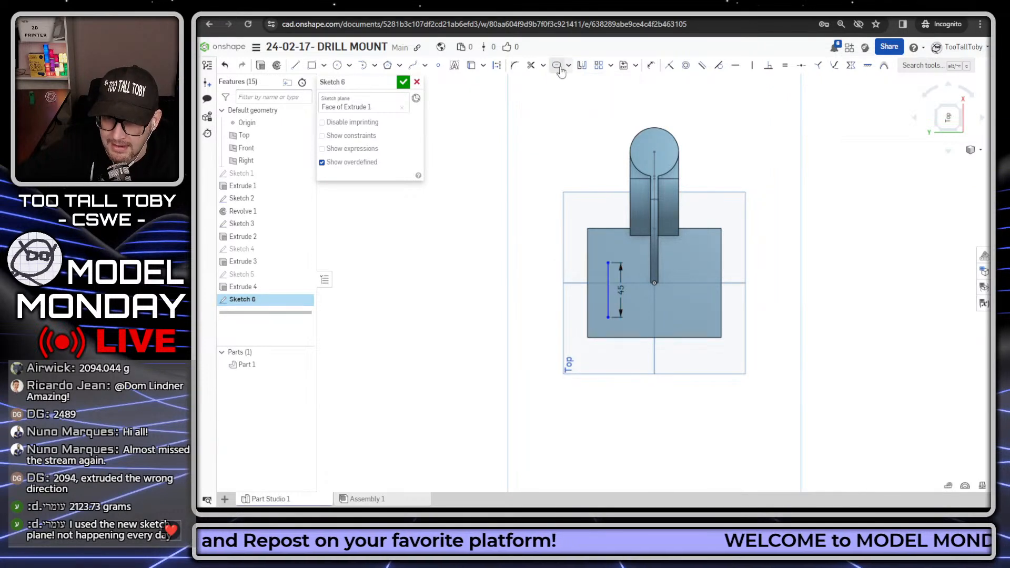
# - Create a slot around the 45 mm line and set its width to 12 mm
pyautogui.click(607, 275)
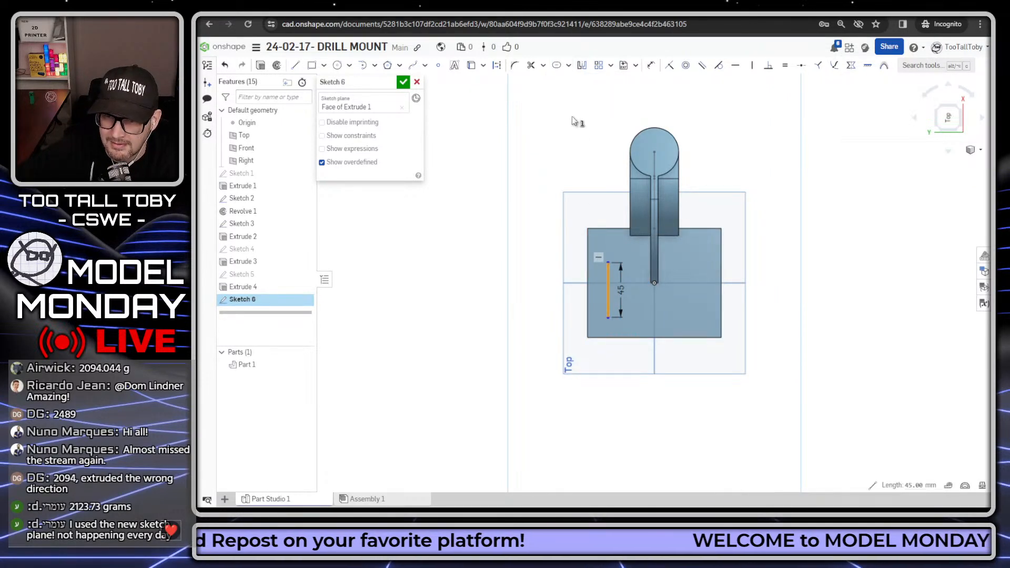
pyautogui.click(569, 65)
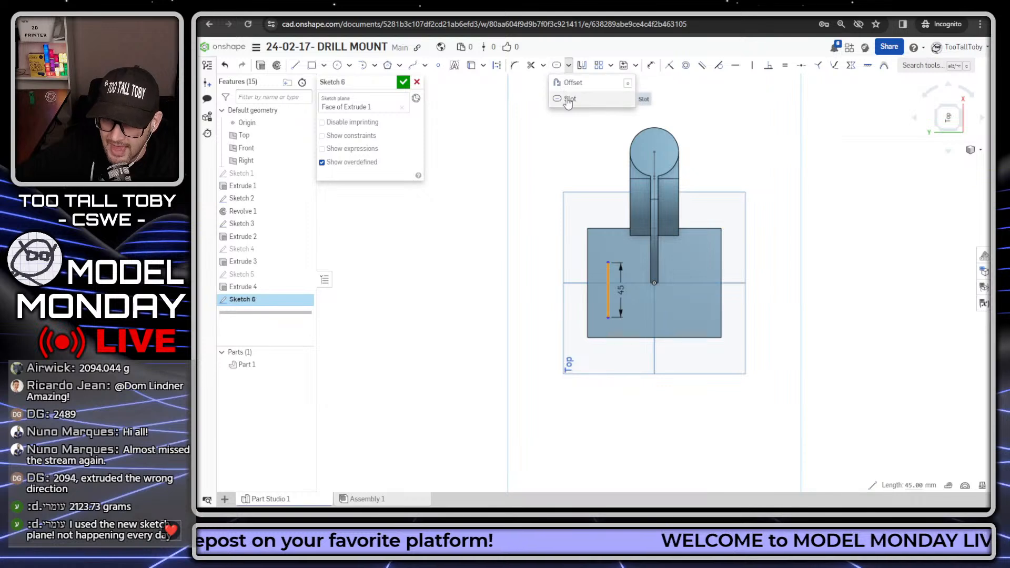
pyautogui.click(566, 99)
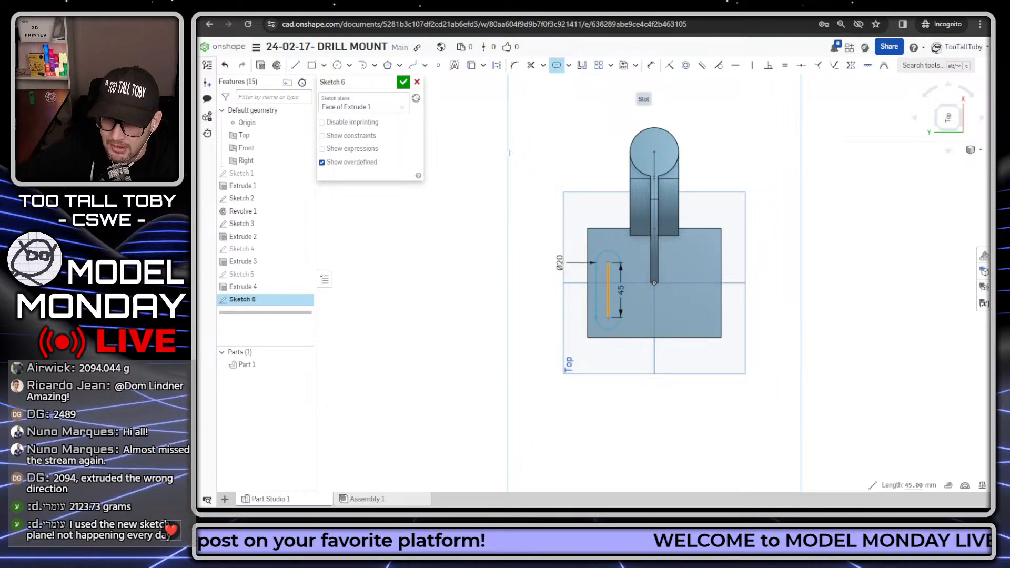
pyautogui.click(557, 261)
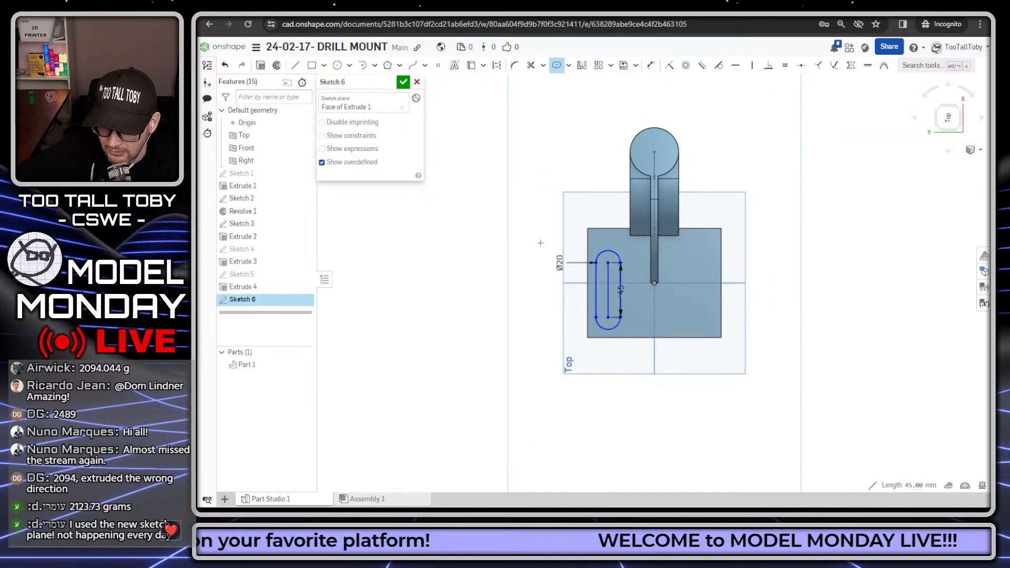
pyautogui.doubleClick(559, 262)
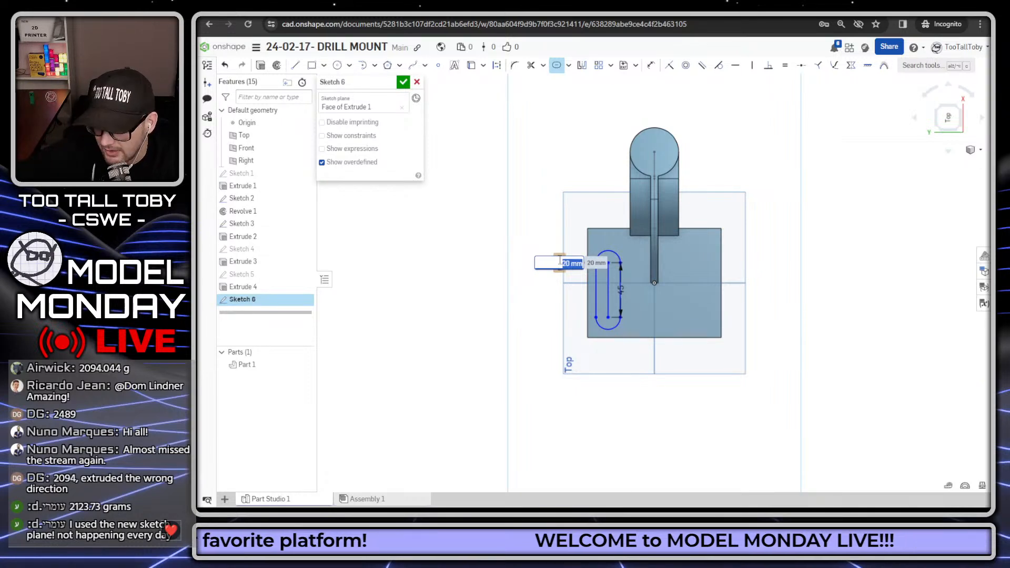
pyautogui.write('12')
pyautogui.press('Return')
# - Dimension the slot's lower arc center 15 mm from the base edge opposite the curved arm
pyautogui.scroll(3, 538, 313)
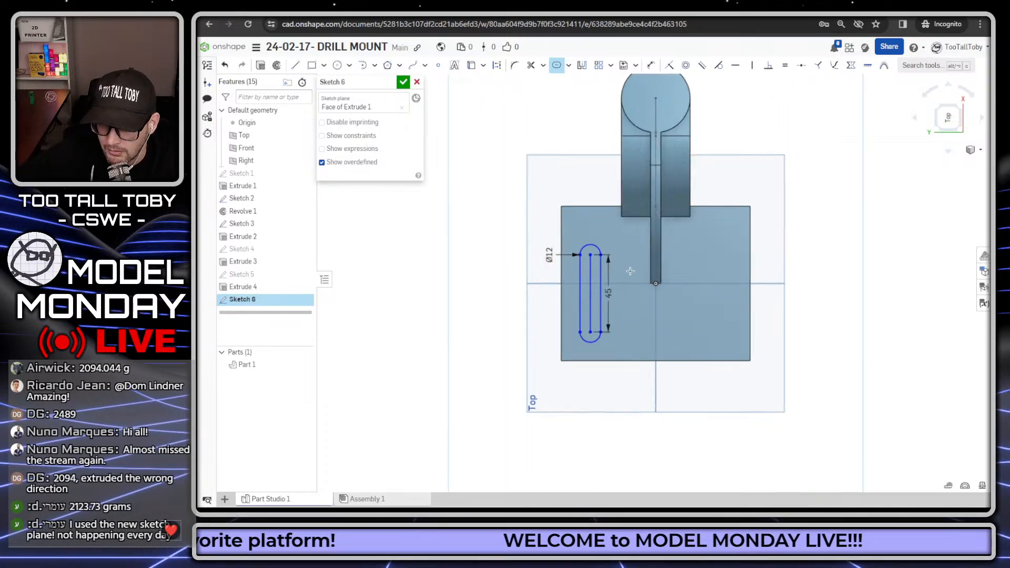
pyautogui.press('s')
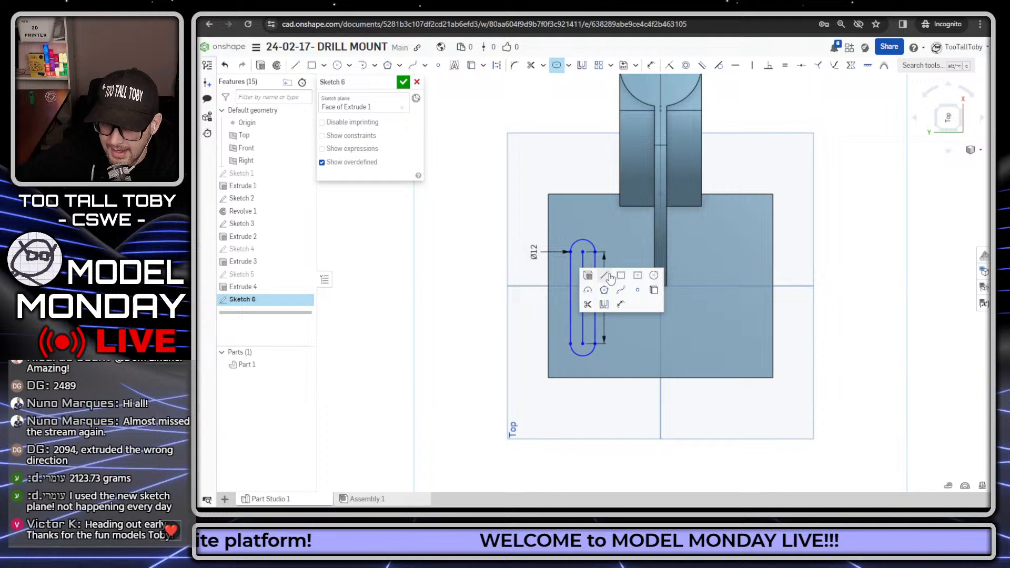
pyautogui.click(620, 303)
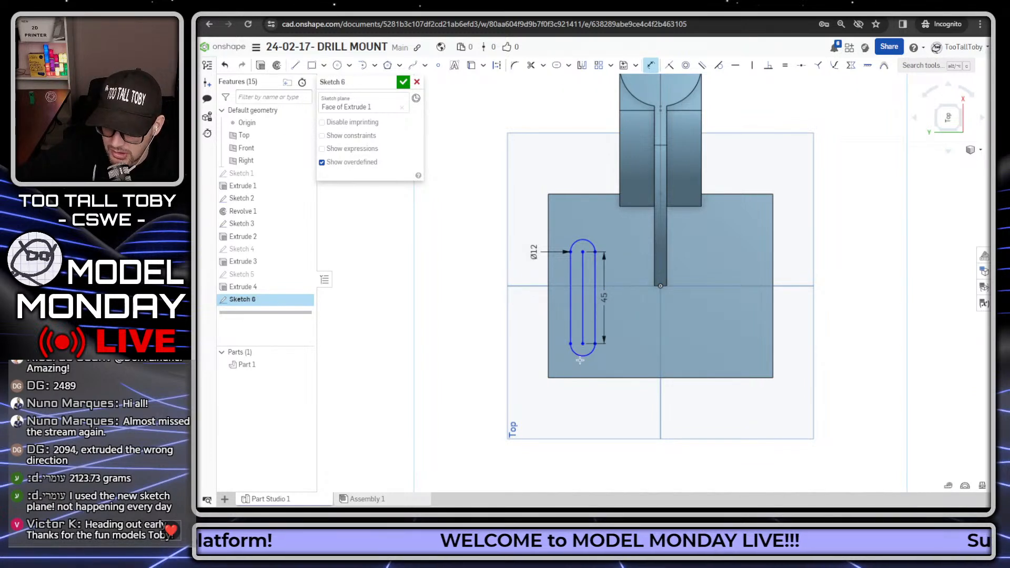
pyautogui.click(579, 360)
pyautogui.click(579, 377)
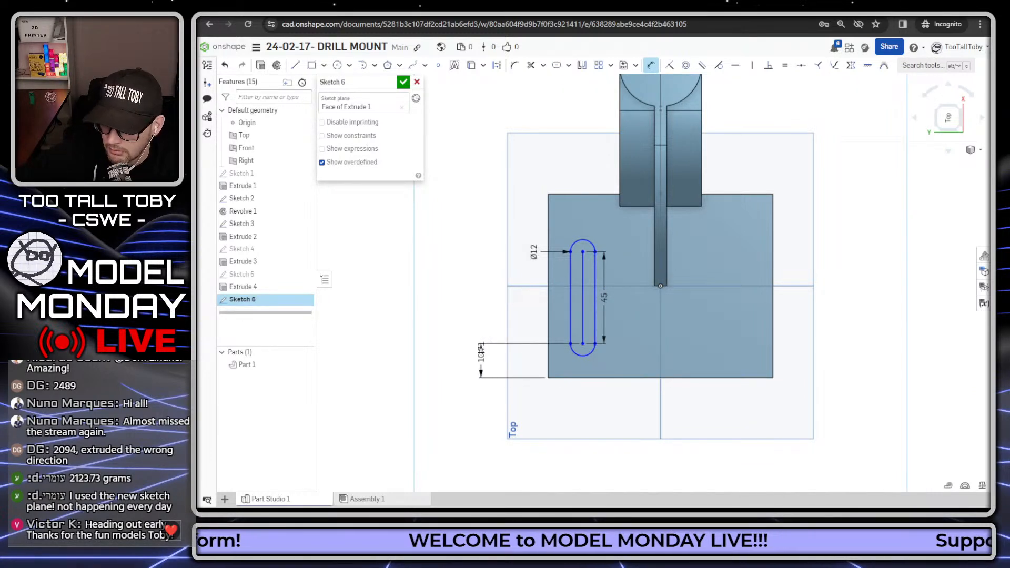
pyautogui.click(480, 350)
pyautogui.write('15')
pyautogui.press('Return')
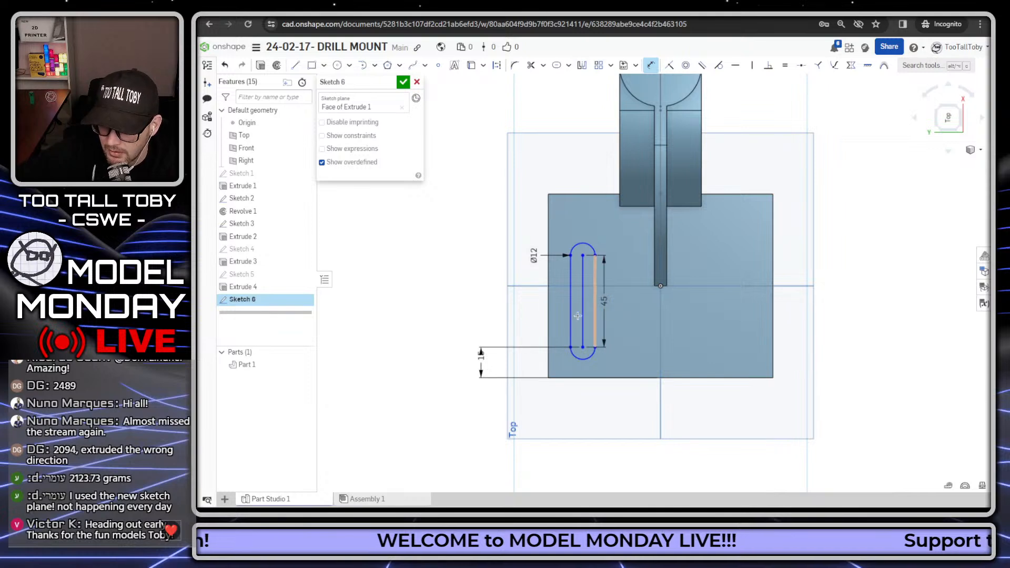
# - Dimension the slot's centerline 11 mm from the adjacent parallel side edge of the base
pyautogui.click(583, 349)
pyautogui.click(548, 362)
pyautogui.click(574, 415)
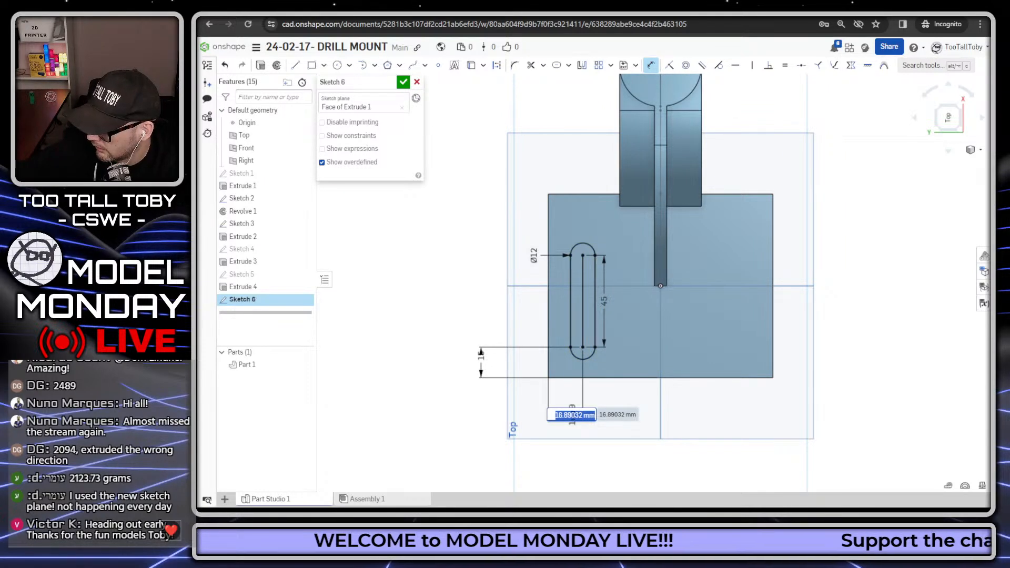
pyautogui.write('11')
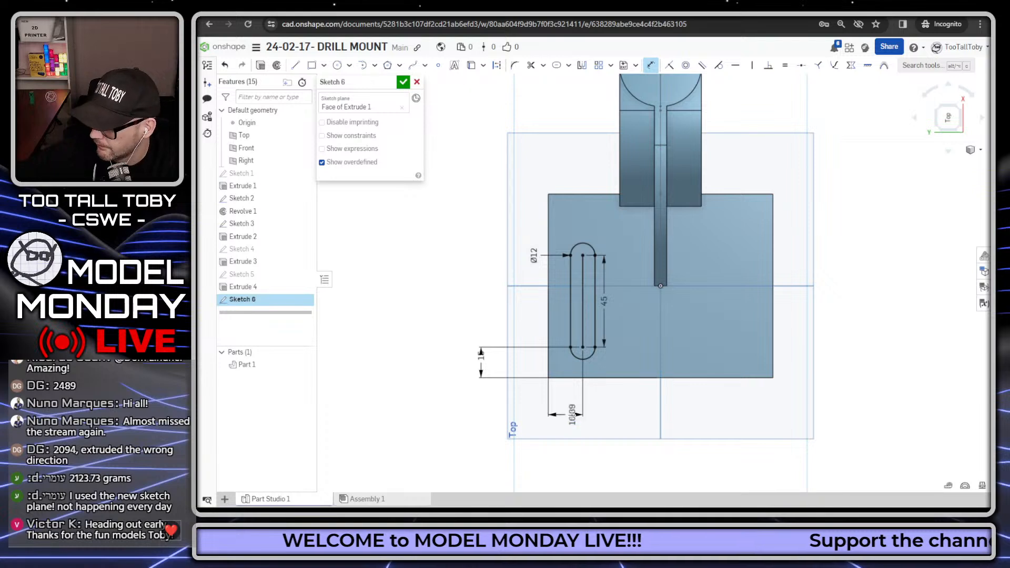
pyautogui.press('Return')
# - Draw a vertical construction line from the origin toward the base edge opposite the curved arm
pyautogui.rightClick(721, 268)
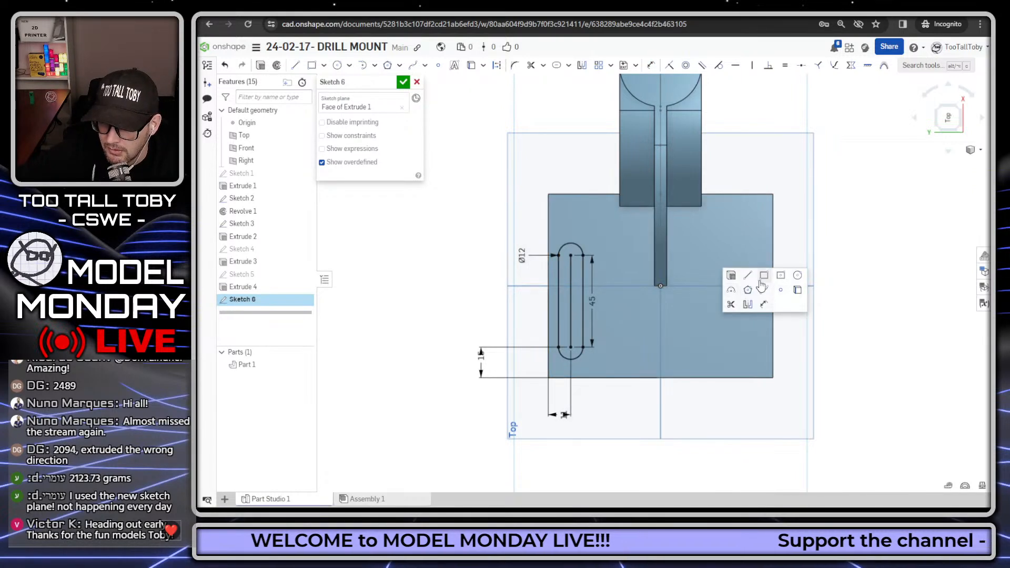
pyautogui.click(742, 276)
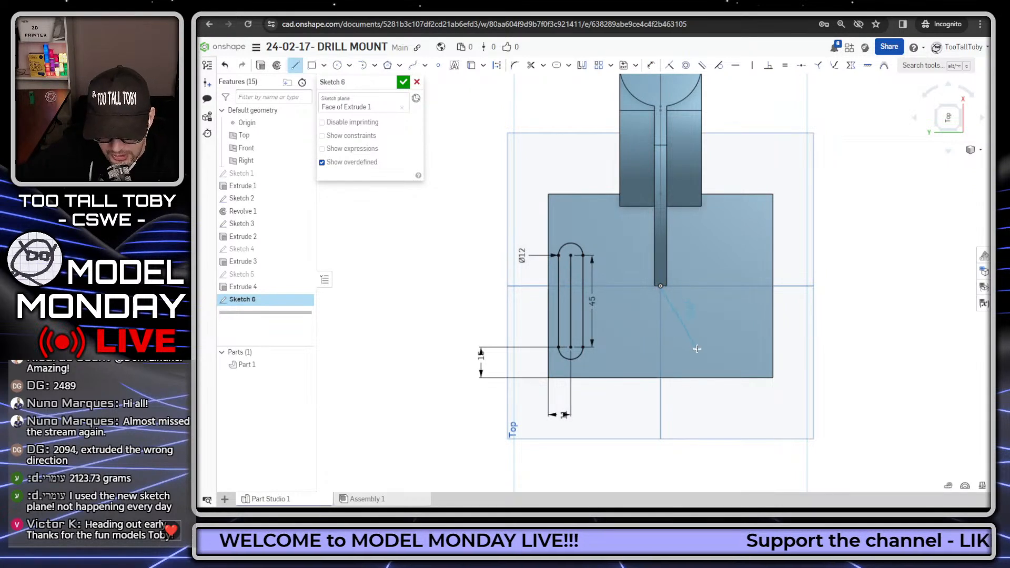
pyautogui.click(661, 367)
pyautogui.press('Escape')
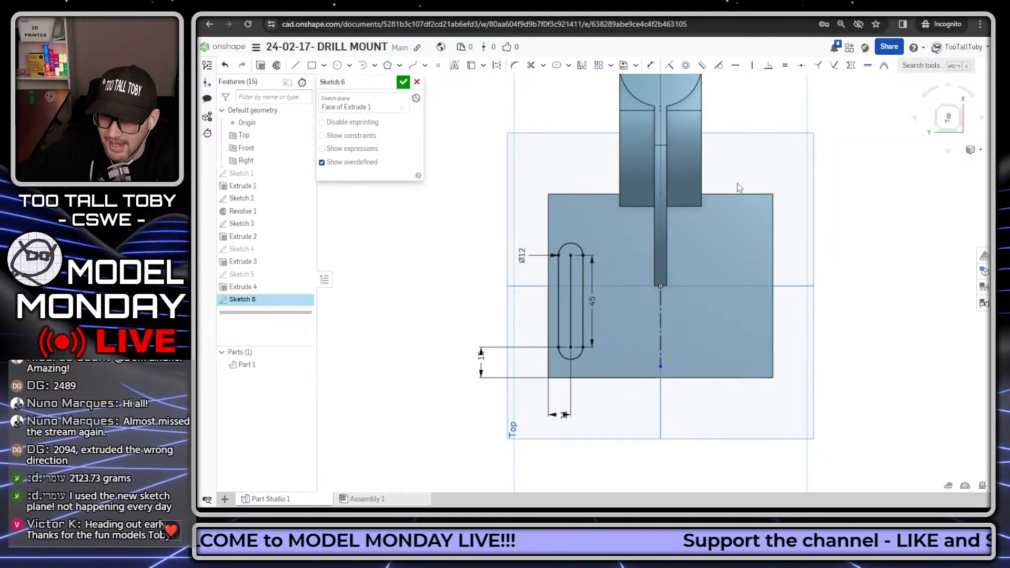
# - Mirror the slot across the vertical construction line to the other side of the base
pyautogui.moveTo(732, 164); pyautogui.dragTo(396, 446)
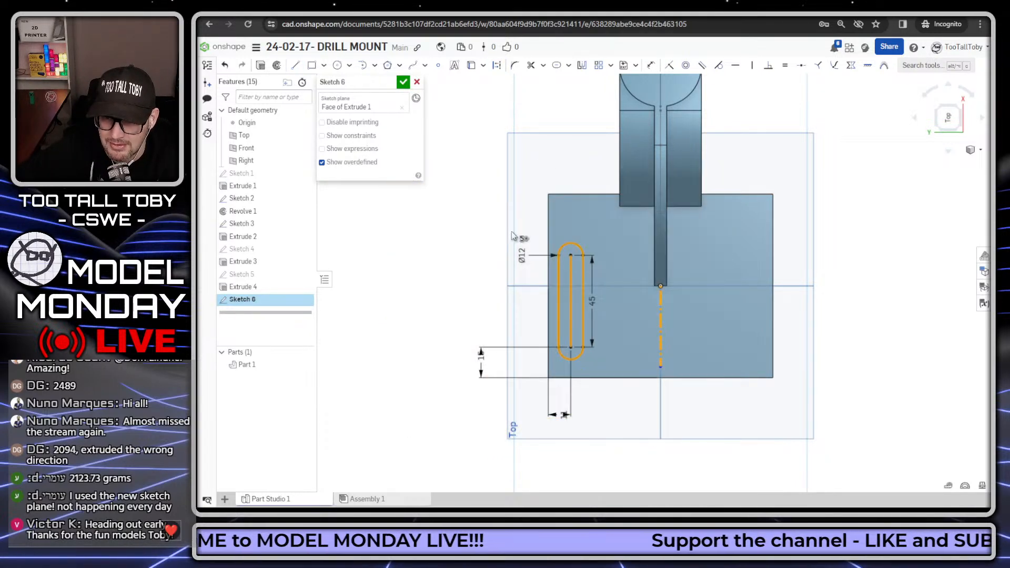
pyautogui.click(584, 65)
pyautogui.press('Escape')
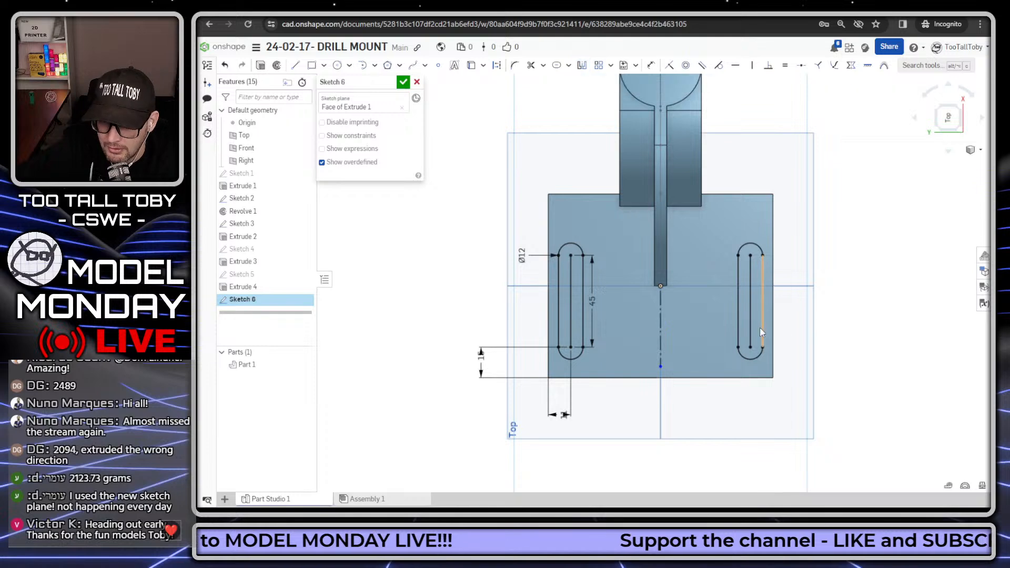
# - Convert the center lines of both slots to construction geometry
pyautogui.click(751, 318)
pyautogui.click(571, 318)
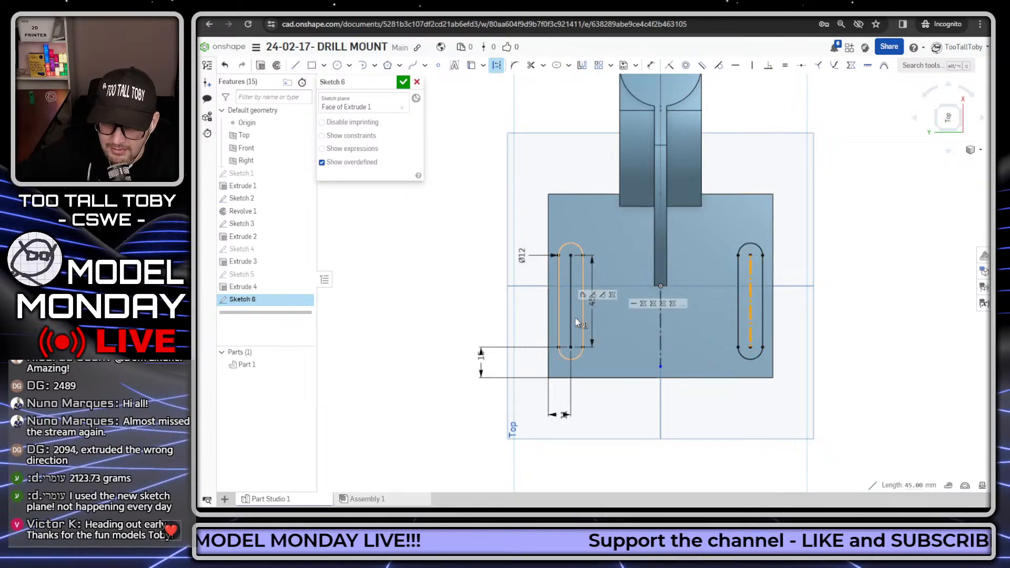
pyautogui.press('q')
pyautogui.click(867, 313)
pyautogui.scroll(2, 862, 335)
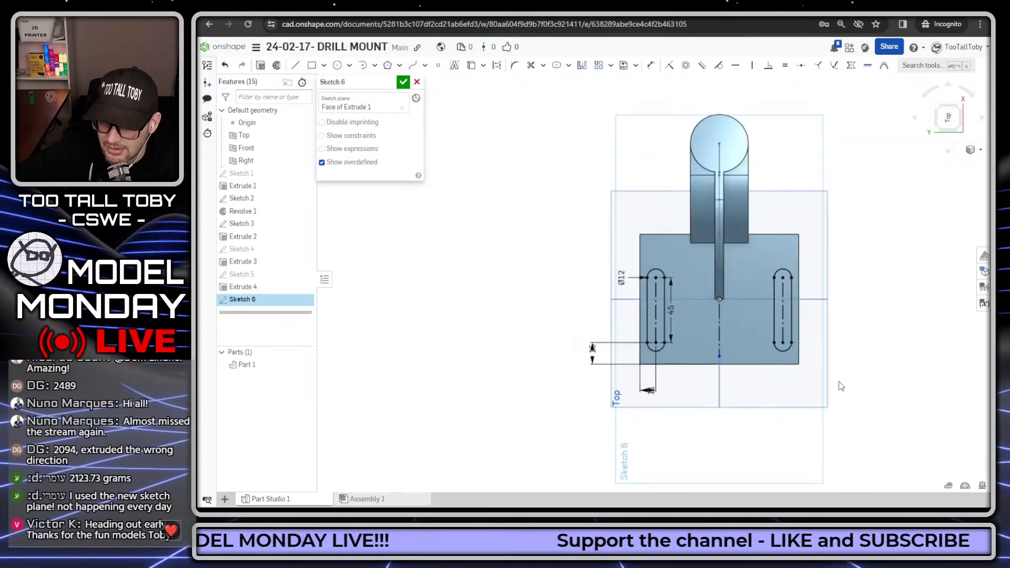
# - Extrude both slot profiles as a Remove cut Through all the base
pyautogui.moveTo(839, 381); pyautogui.dragTo(773, 316, button='right')
pyautogui.press('a')
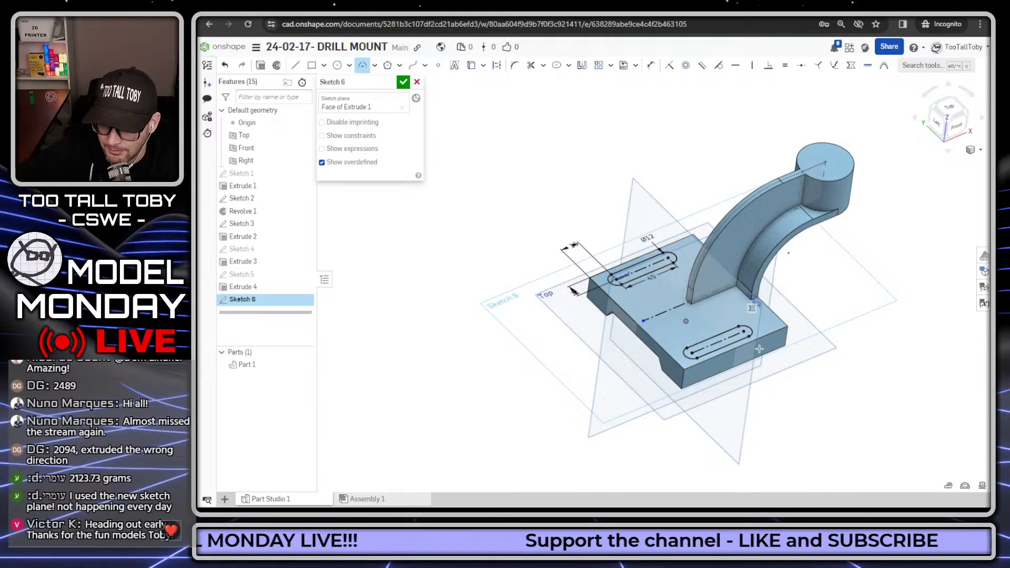
pyautogui.press('s')
pyautogui.click(674, 207)
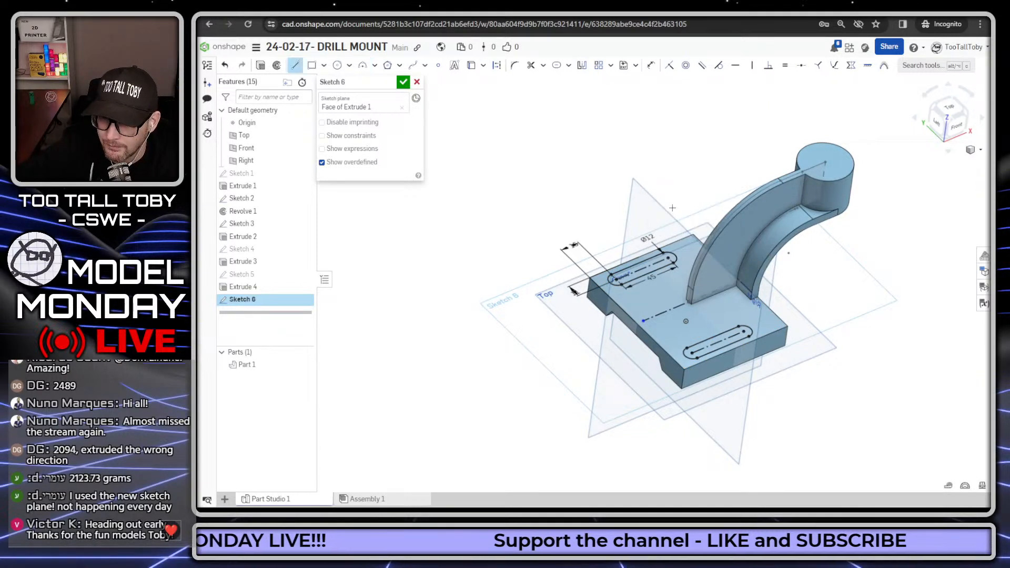
pyautogui.press('s')
pyautogui.click(649, 173)
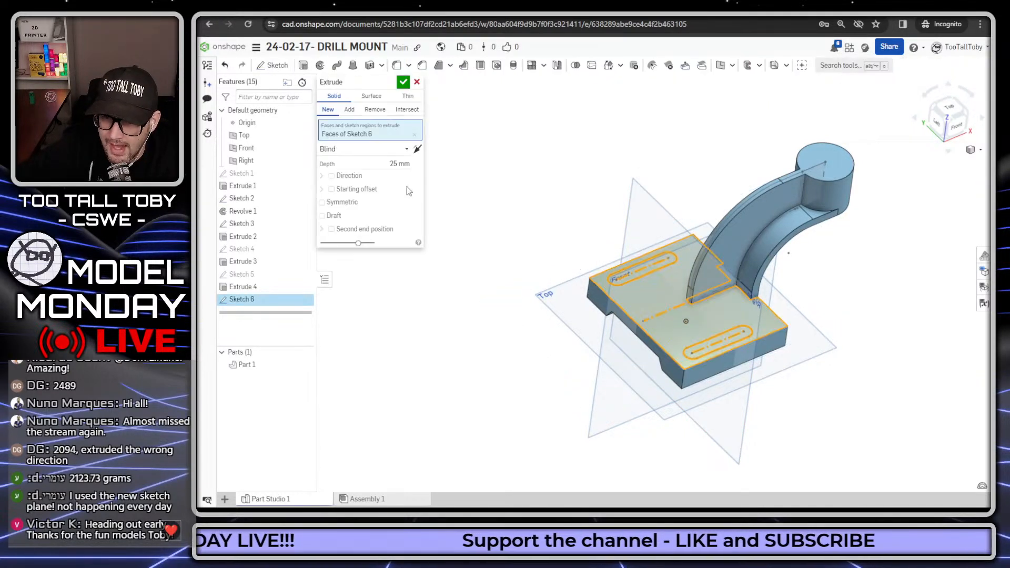
pyautogui.click(374, 109)
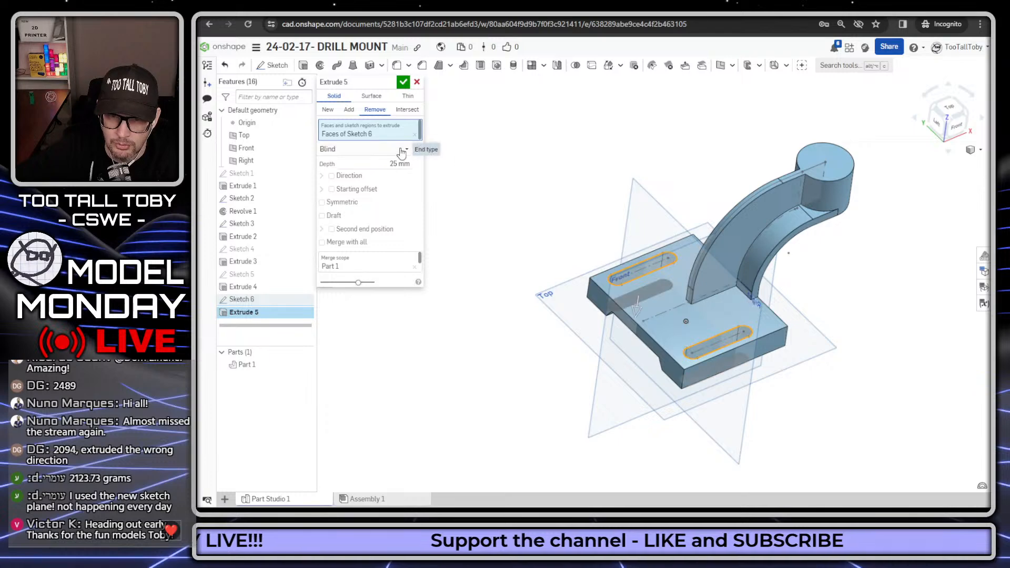
pyautogui.click(407, 149)
pyautogui.click(351, 227)
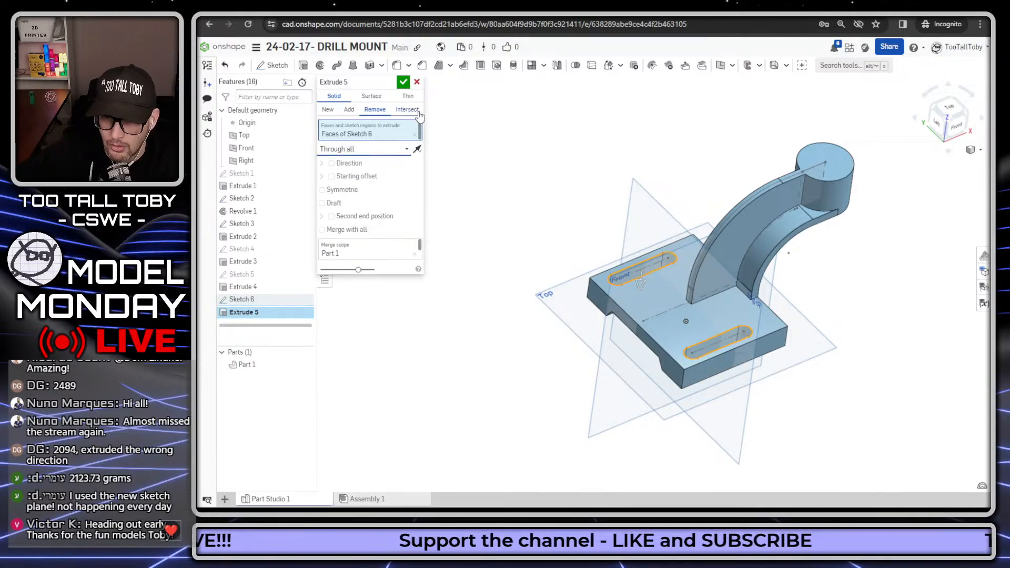
pyautogui.click(403, 82)
# - Start a Hole feature and place it at the center of the cylindrical boss's top face using a mate connector
pyautogui.moveTo(496, 268)
pyautogui.mouseDown(button='right')
pyautogui.moveTo(500, 313)
pyautogui.moveTo(509, 214)
pyautogui.moveTo(510, 279)
pyautogui.moveTo(506, 270)
pyautogui.mouseUp(button='right')
pyautogui.scroll(-2, 856, 221)
pyautogui.scroll(5, 861, 193)
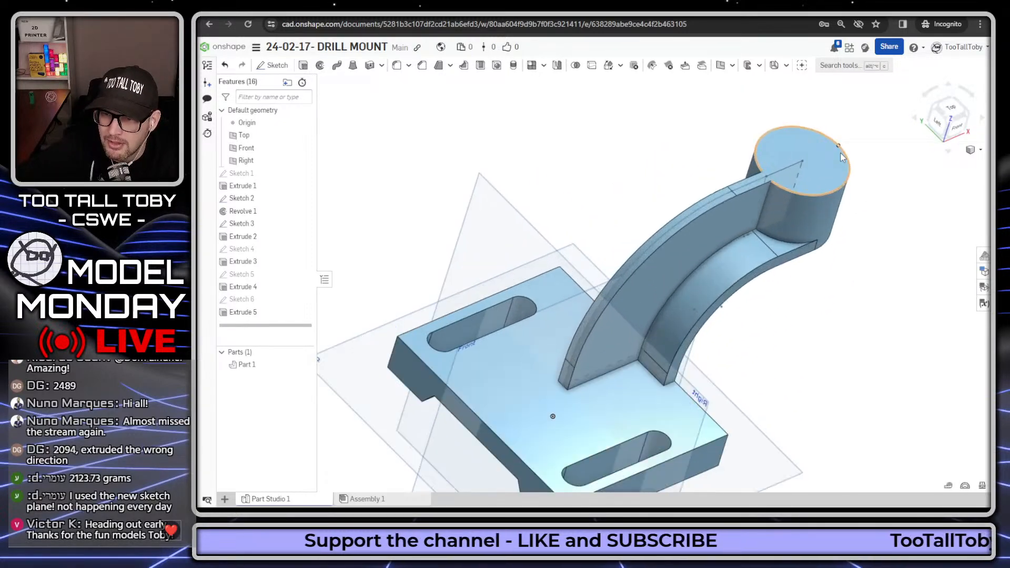
pyautogui.moveTo(875, 221); pyautogui.dragTo(657, 276, button='middle')
pyautogui.click(613, 197)
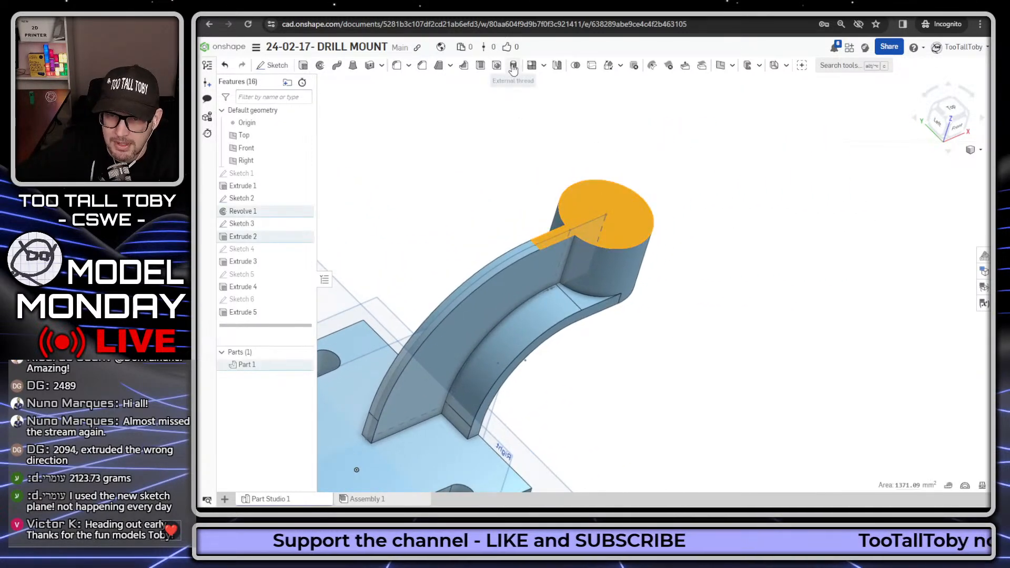
pyautogui.click(495, 65)
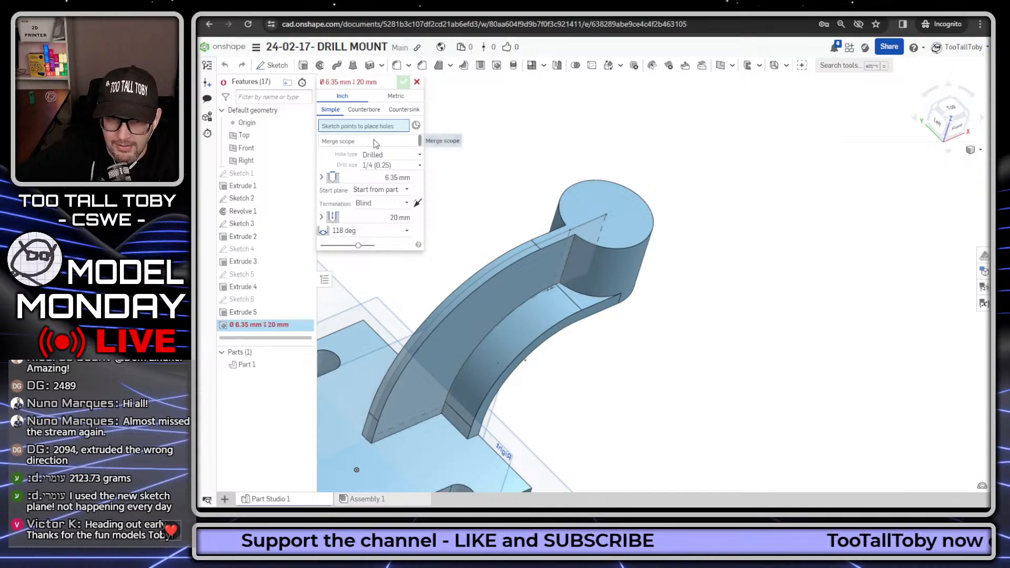
pyautogui.click(416, 125)
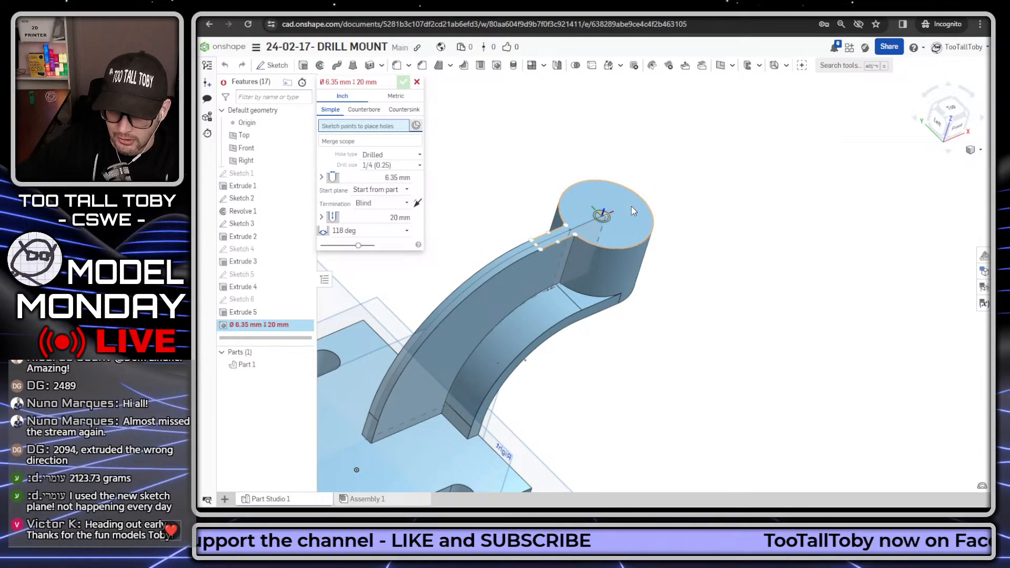
pyautogui.click(614, 214)
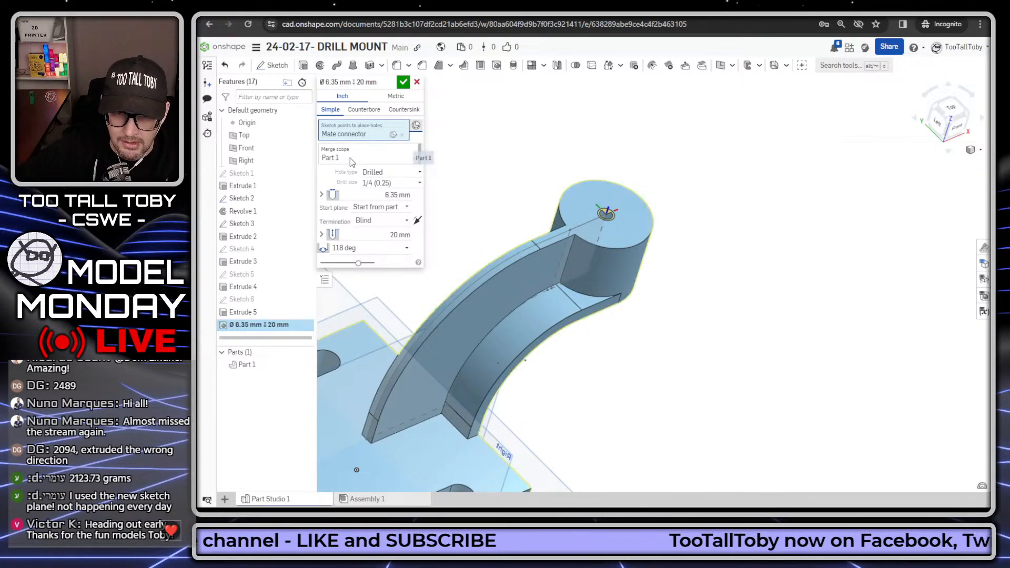
# - Make the boss hole a counterbore with a 25 mm counterbore diameter and 5 mm counterbore depth
pyautogui.click(371, 110)
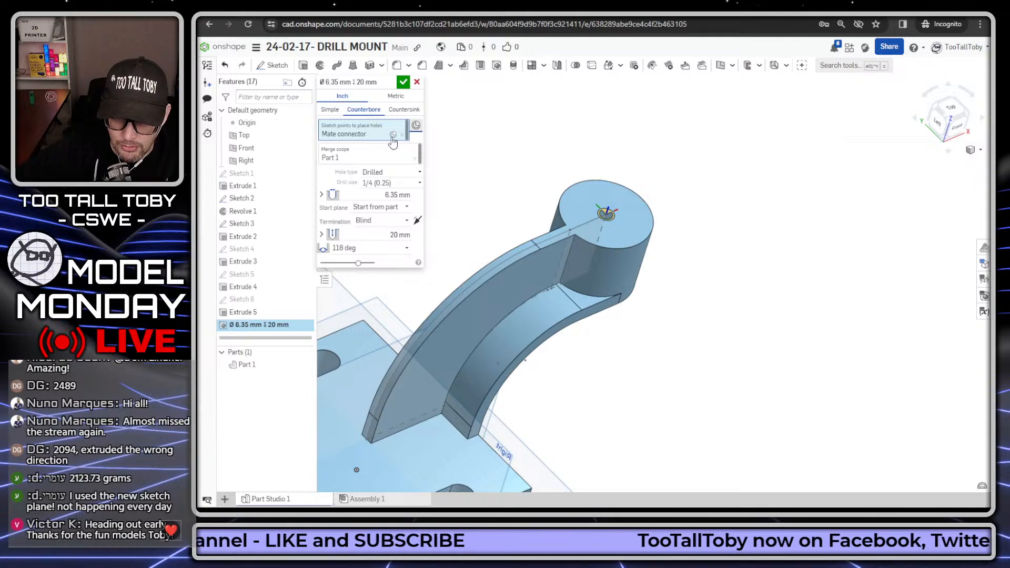
pyautogui.click(400, 234)
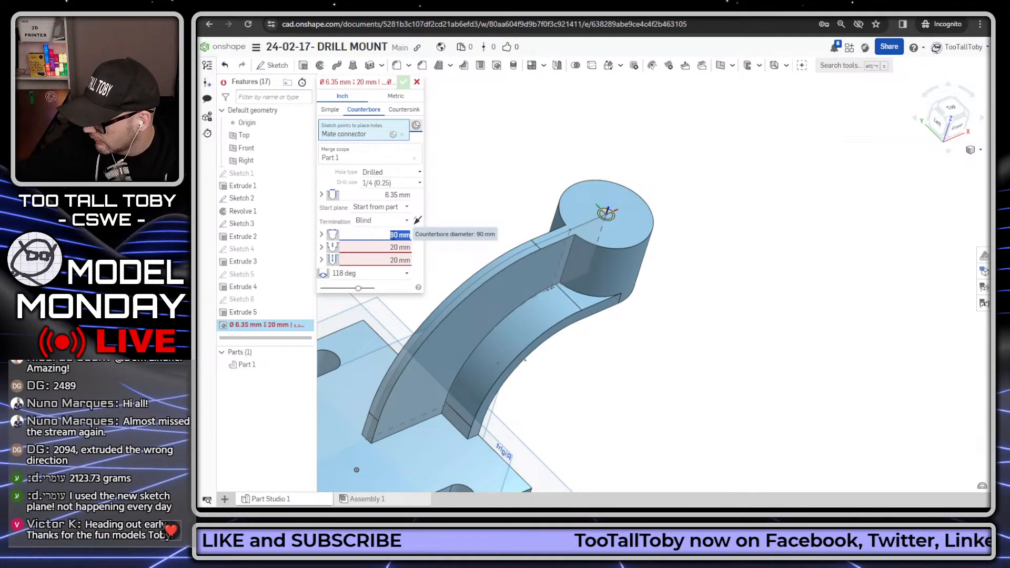
pyautogui.write('14')
pyautogui.press('Tab')
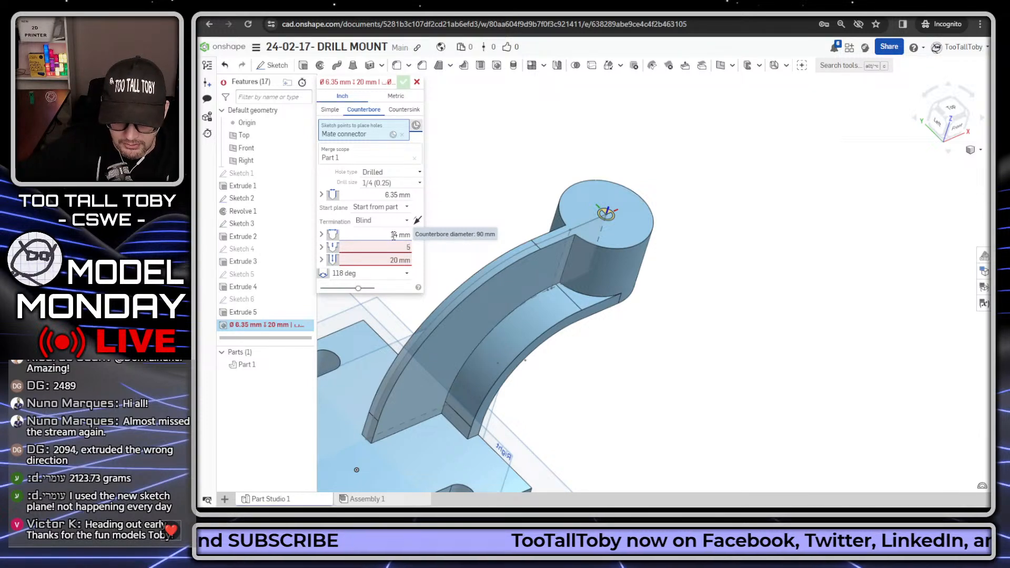
pyautogui.click(393, 234)
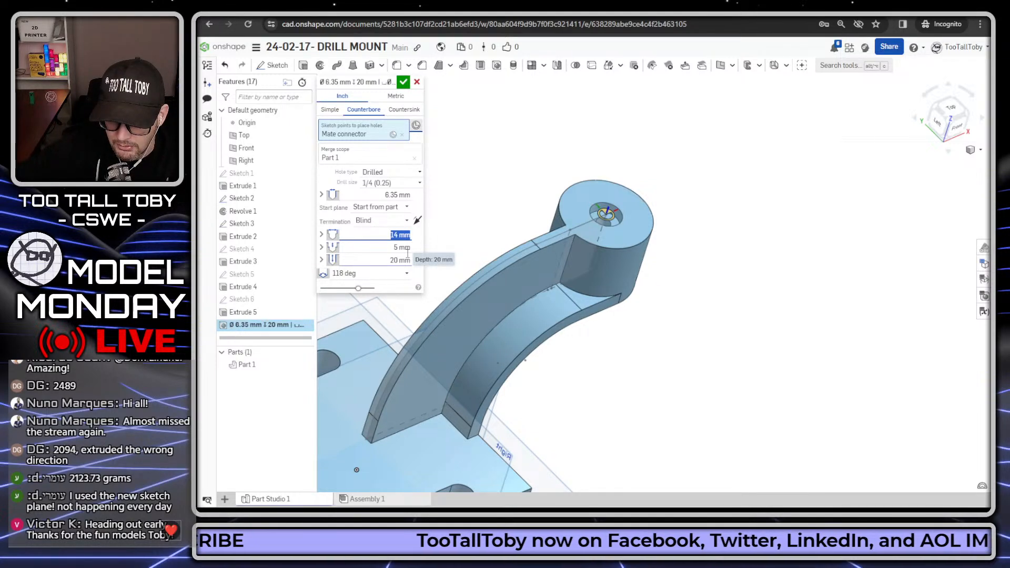
pyautogui.write('25')
# - Set the hole's termination to Through all and its diameter to 14 mm, and accept the feature
pyautogui.click(407, 254)
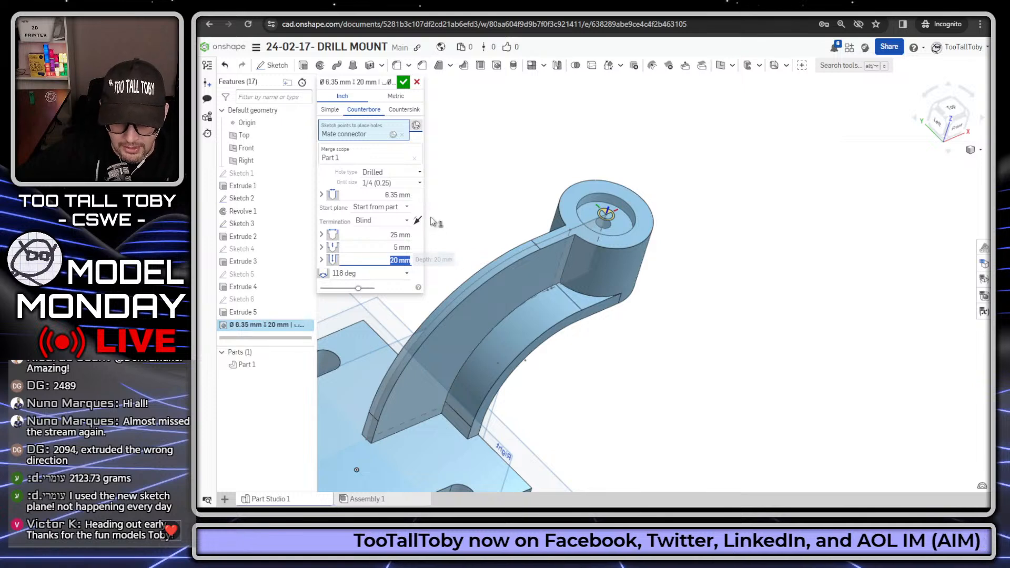
pyautogui.click(392, 220)
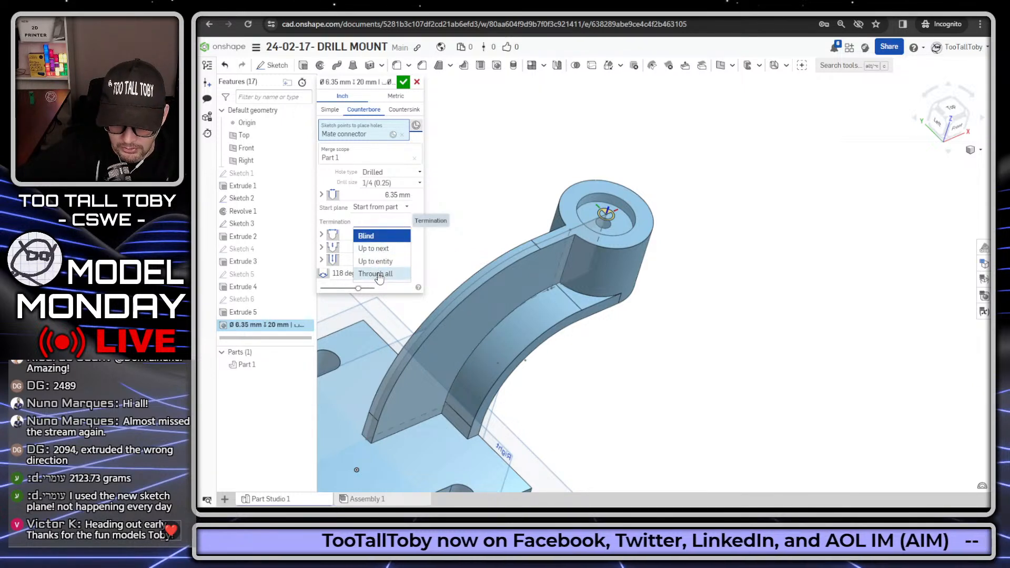
pyautogui.click(377, 274)
pyautogui.click(398, 194)
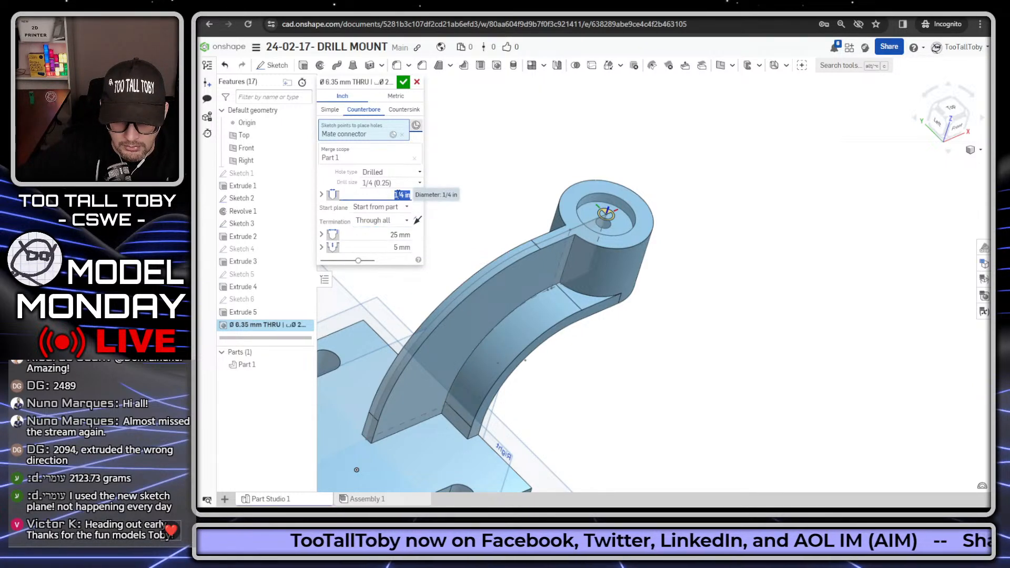
pyautogui.write('14 mm')
pyautogui.press('Return')
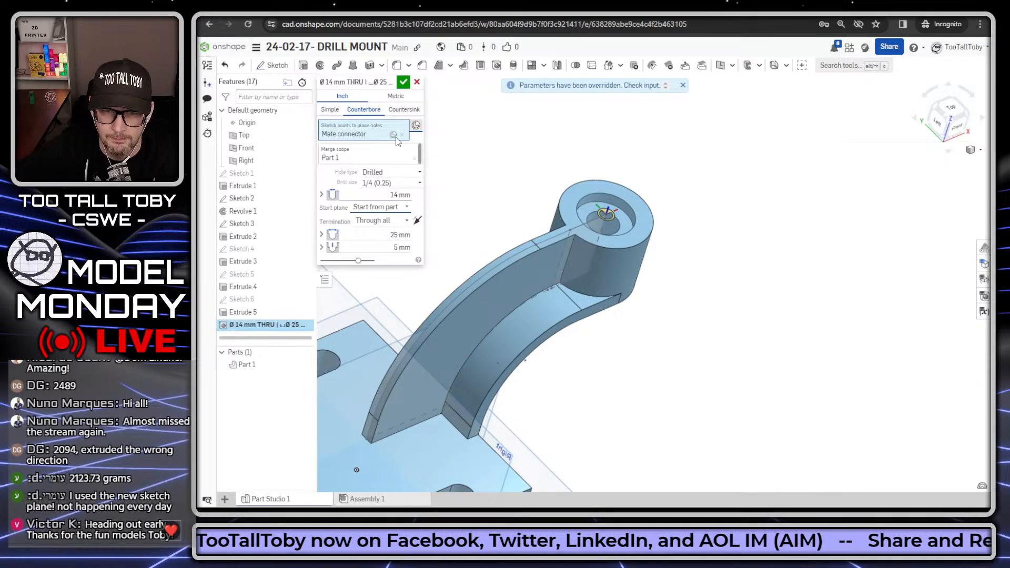
pyautogui.click(403, 81)
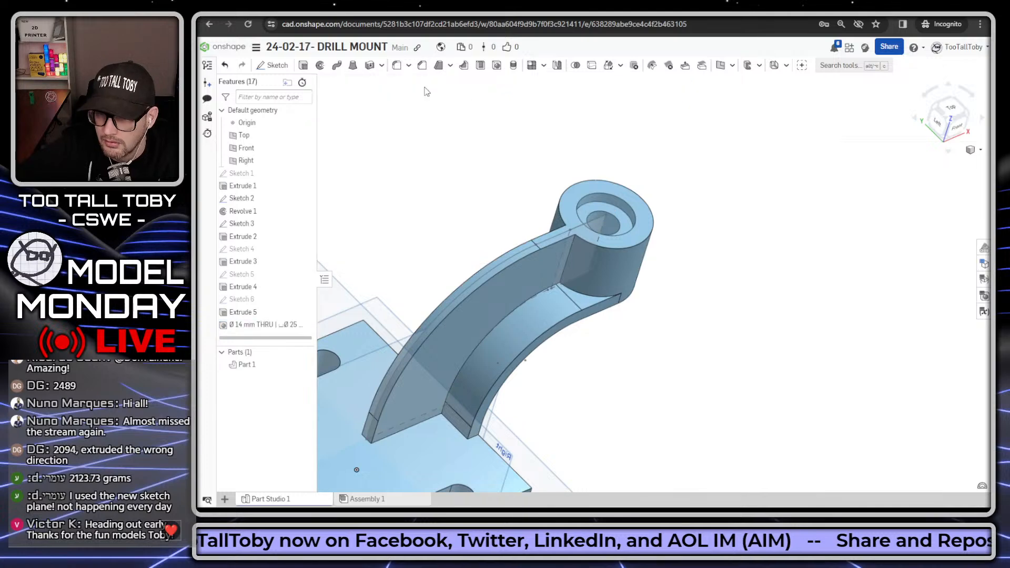
# - Fillet the short edge where the end of the rib meets the base's top face with a 42 mm radius
pyautogui.moveTo(512, 173); pyautogui.dragTo(447, 342, button='right')
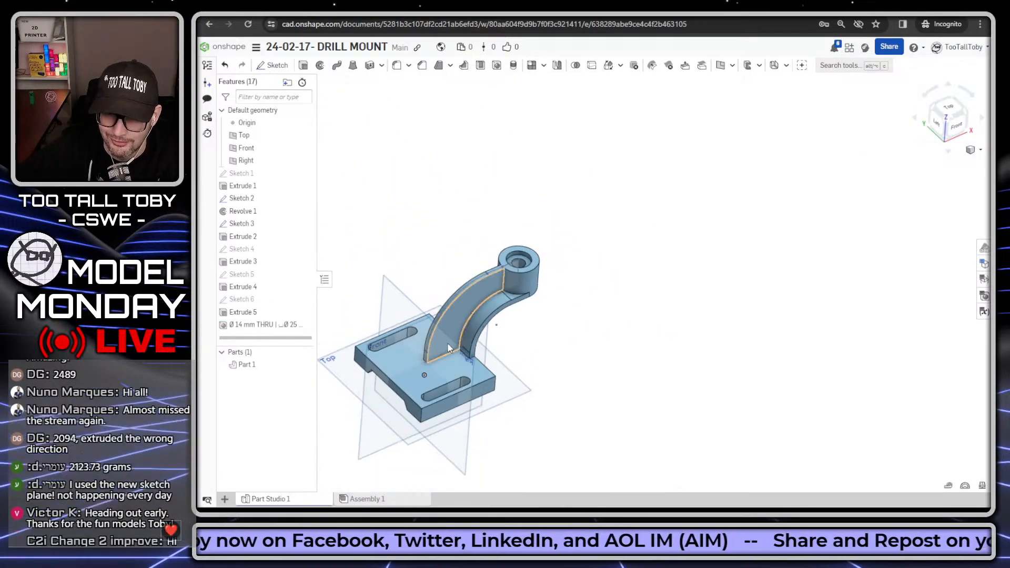
pyautogui.moveTo(421, 361); pyautogui.dragTo(504, 243, button='middle')
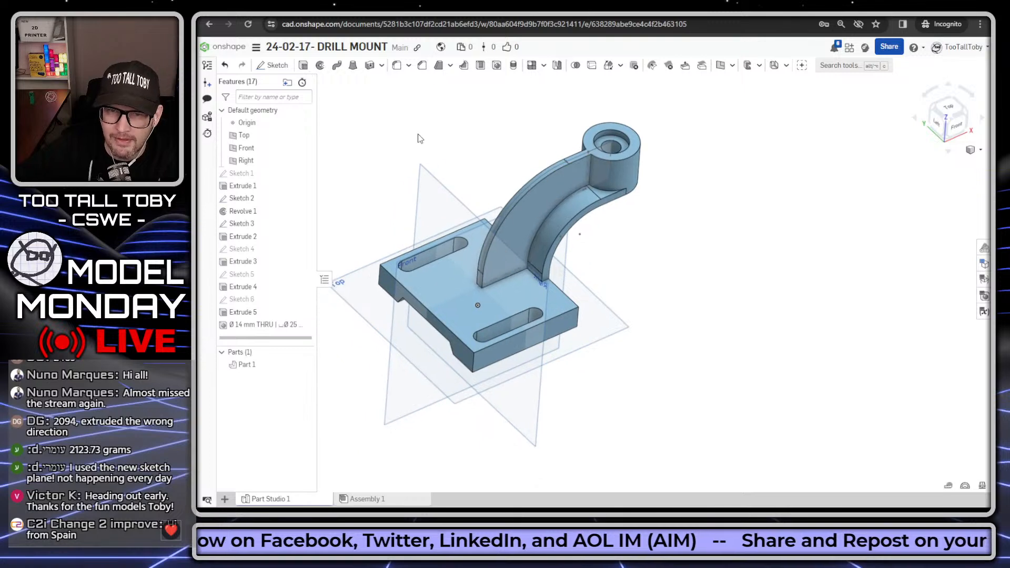
pyautogui.click(397, 65)
pyautogui.click(363, 168)
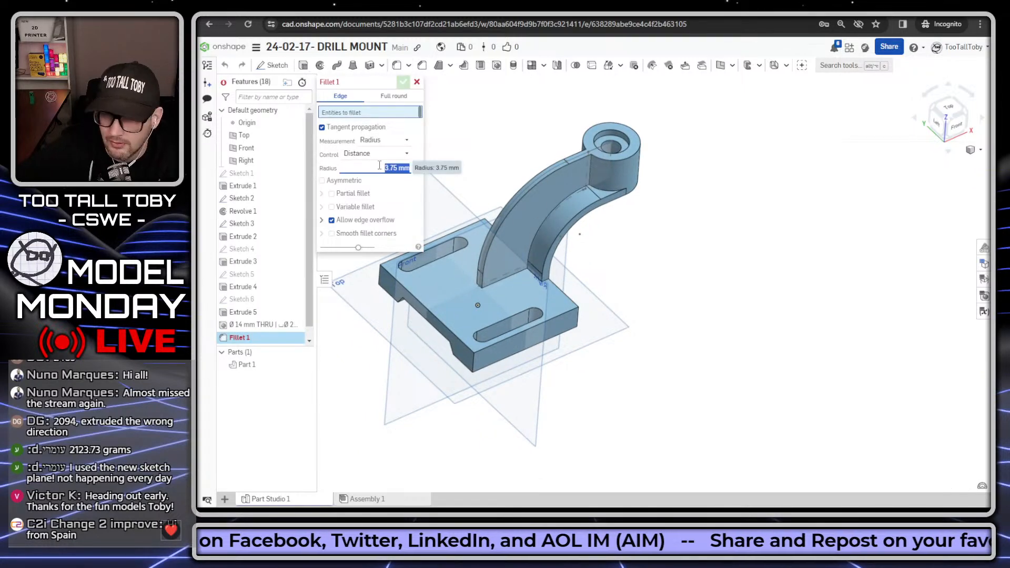
pyautogui.write('42')
pyautogui.press('Return')
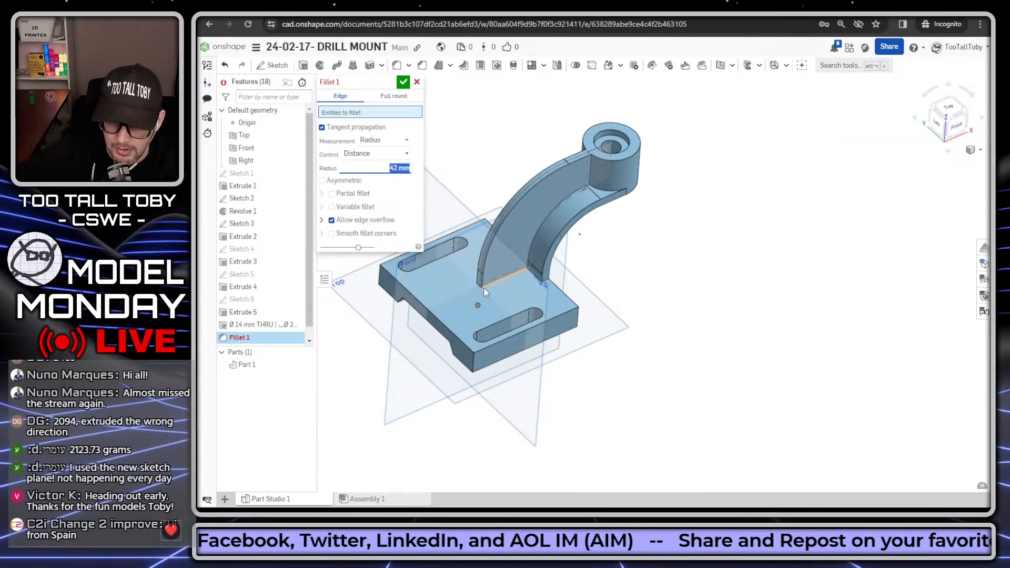
pyautogui.click(478, 286)
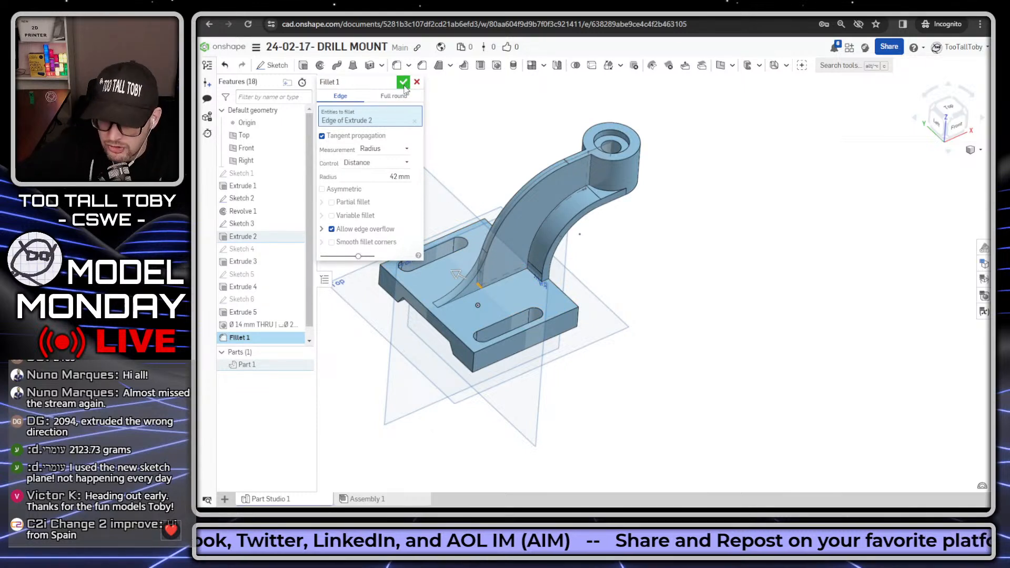
pyautogui.click(403, 82)
# - Fillet the four vertical corner edges of the base with an 11 mm radius
pyautogui.hotkey('shift', 'f')
pyautogui.click(385, 166)
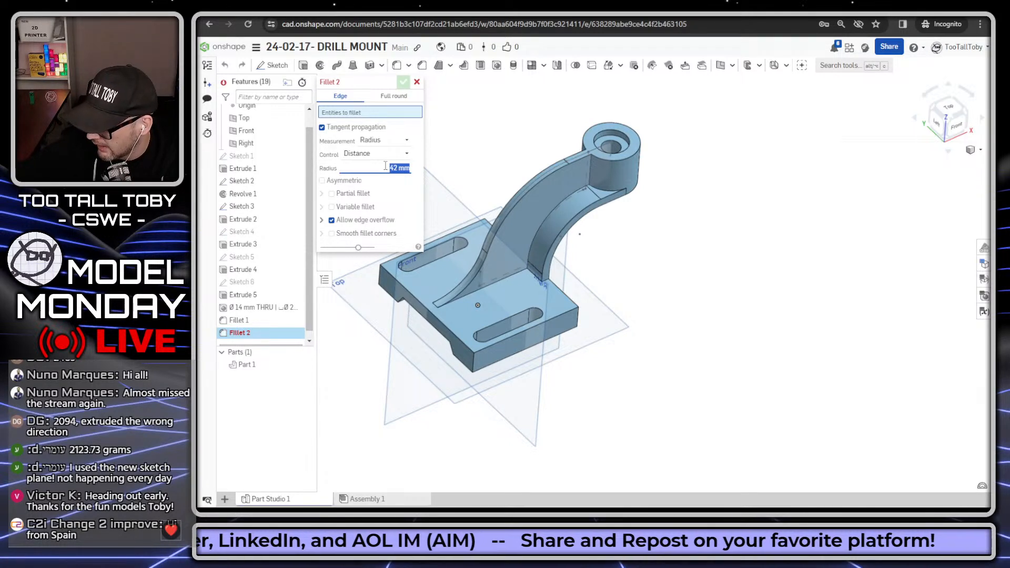
pyautogui.write('11')
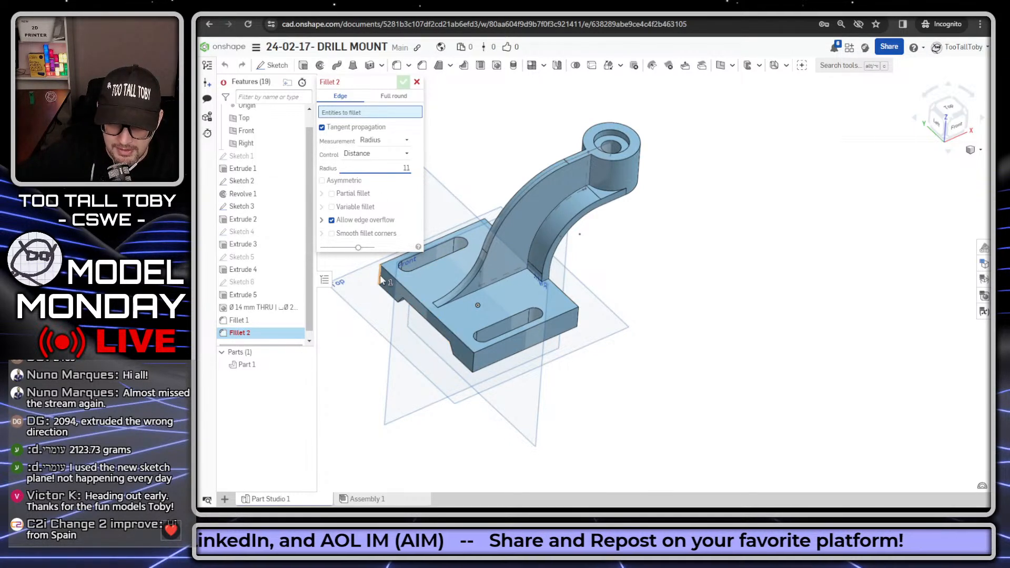
pyautogui.click(380, 275)
pyautogui.click(472, 360)
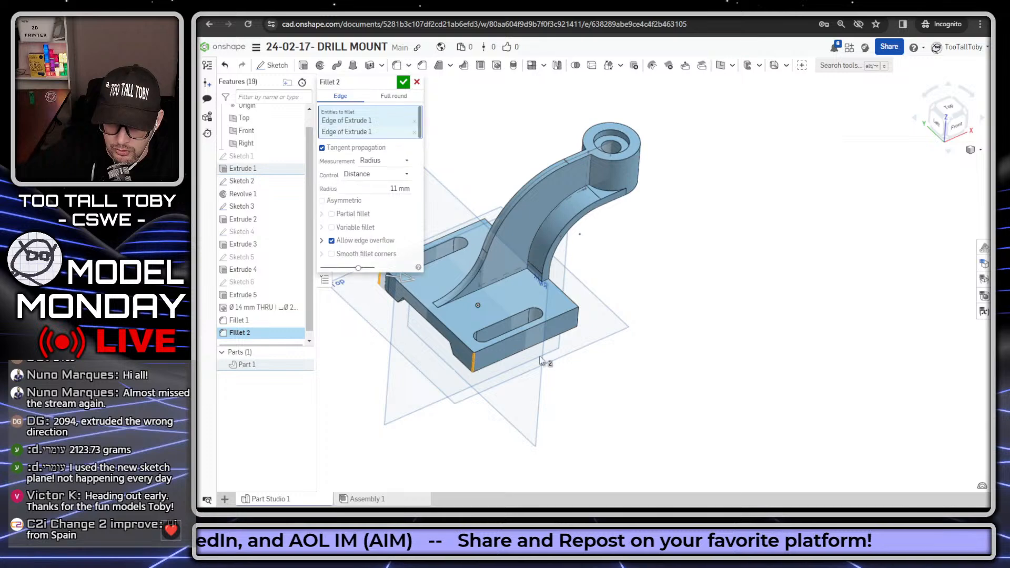
pyautogui.click(576, 317)
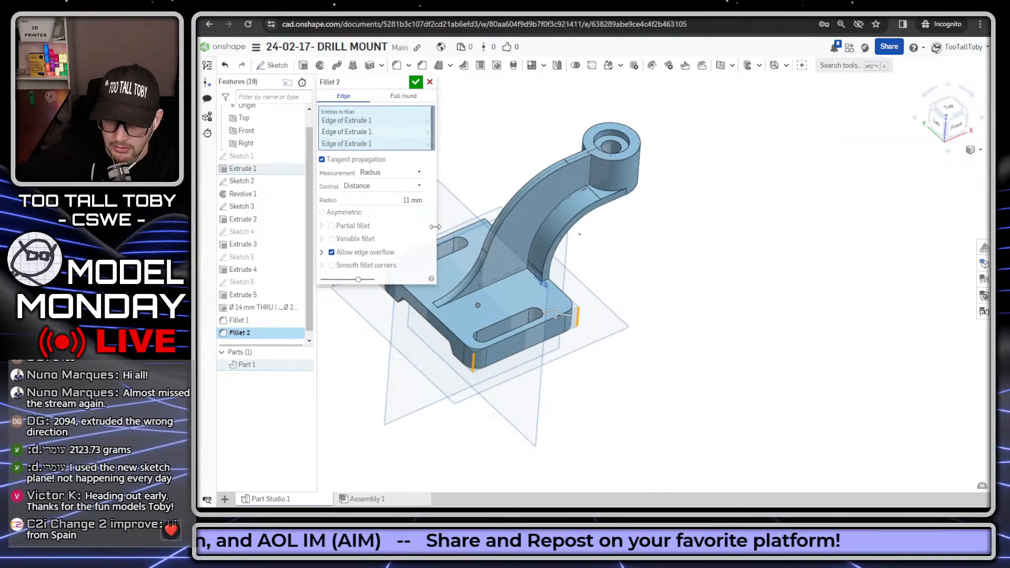
pyautogui.moveTo(558, 320); pyautogui.dragTo(472, 229, button='right')
pyautogui.click(473, 233)
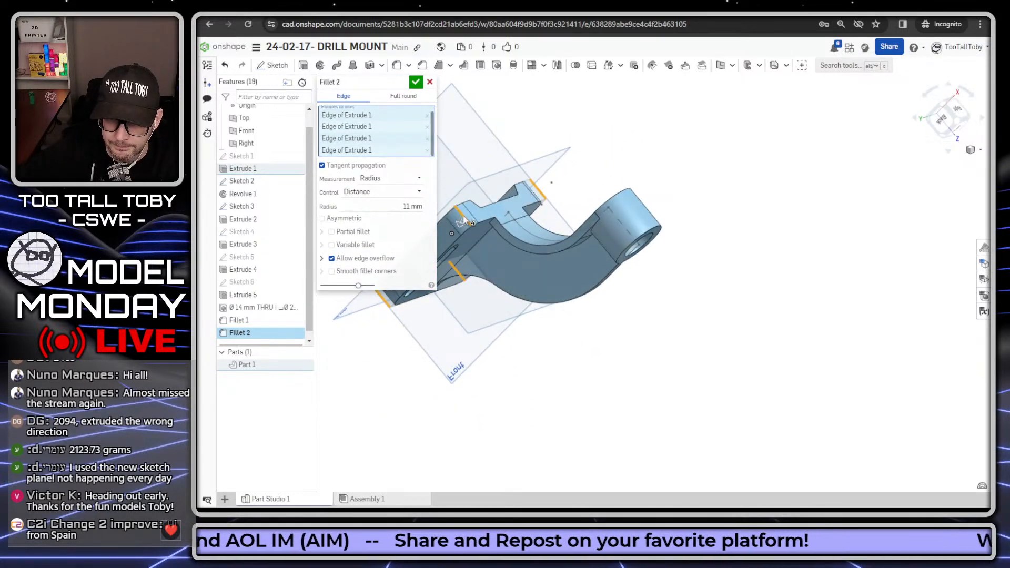
pyautogui.click(415, 82)
# - Hide the default reference planes in the model view
pyautogui.moveTo(674, 378); pyautogui.dragTo(573, 307, button='right')
pyautogui.scroll(2, 574, 307)
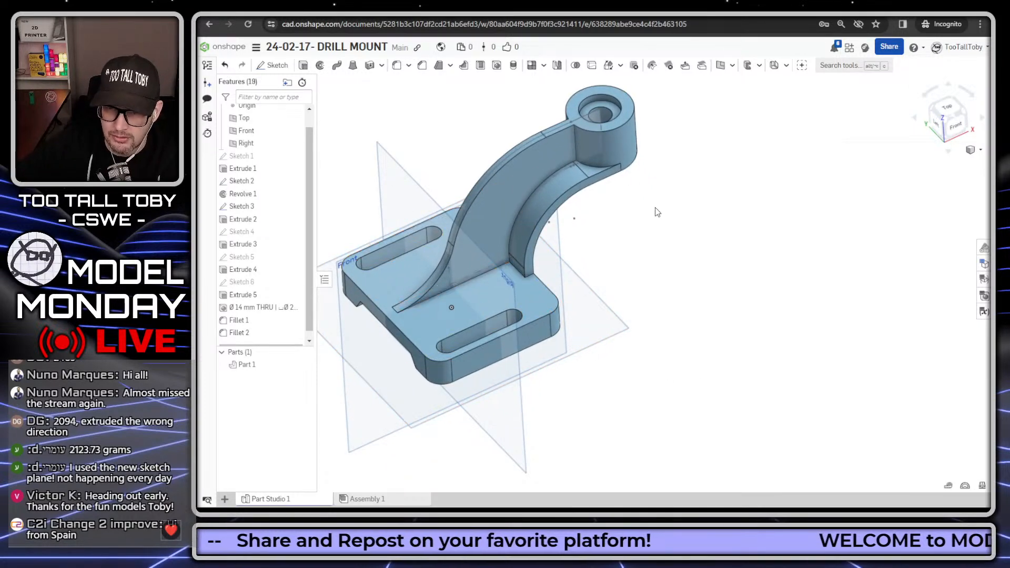
pyautogui.press('p')
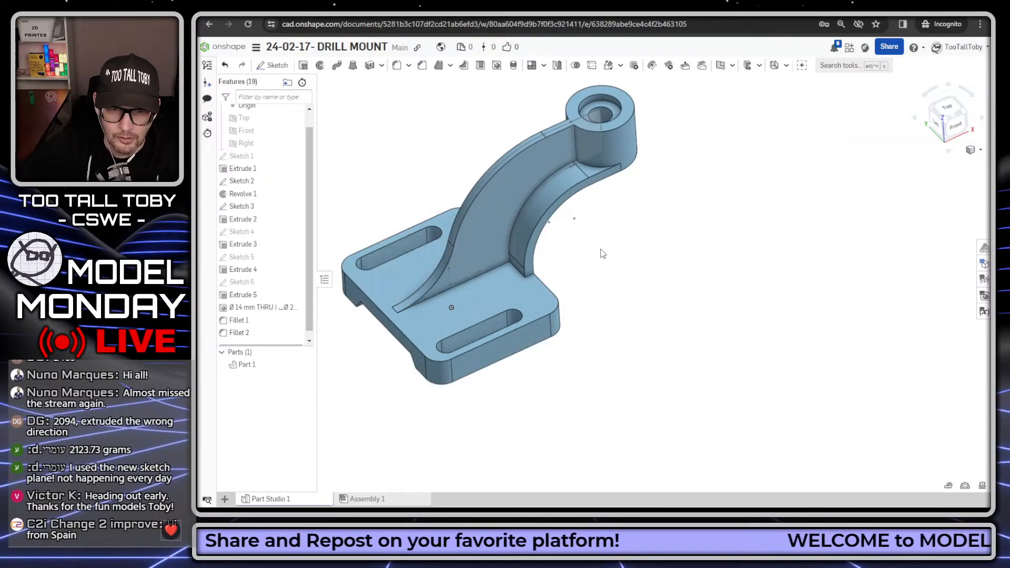
# - Assign the TTT-PLAIN CARBON STEEL material from the TTT-CUSTOM MATERIALS library to the drill mount part
pyautogui.rightClick(247, 364)
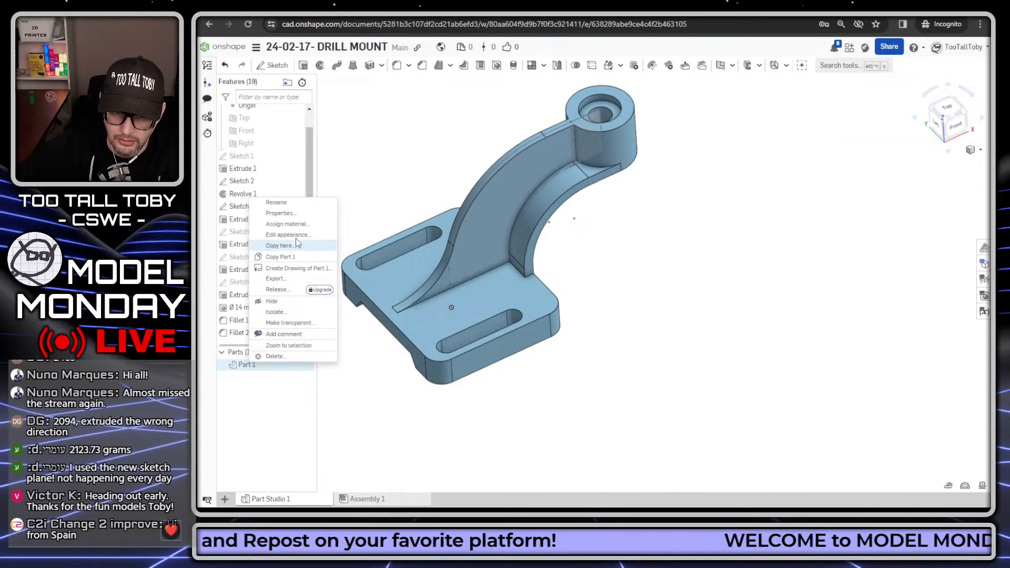
pyautogui.click(289, 224)
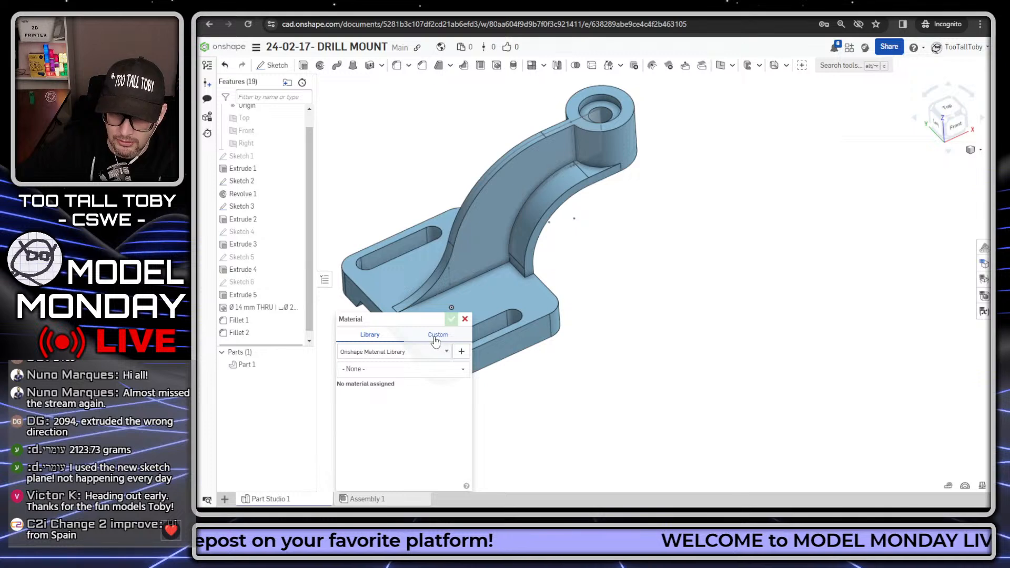
pyautogui.click(446, 351)
pyautogui.click(389, 373)
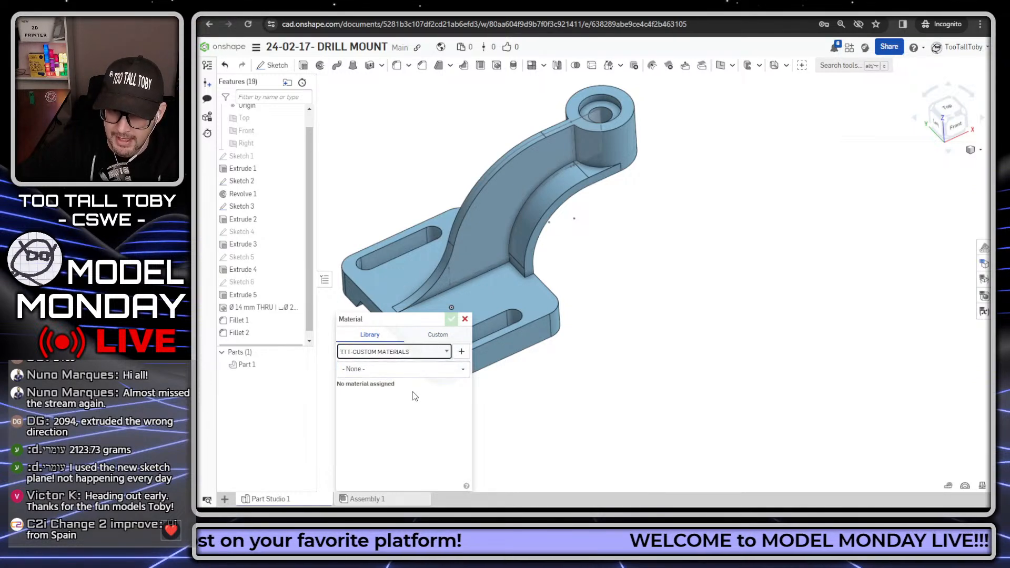
pyautogui.click(453, 370)
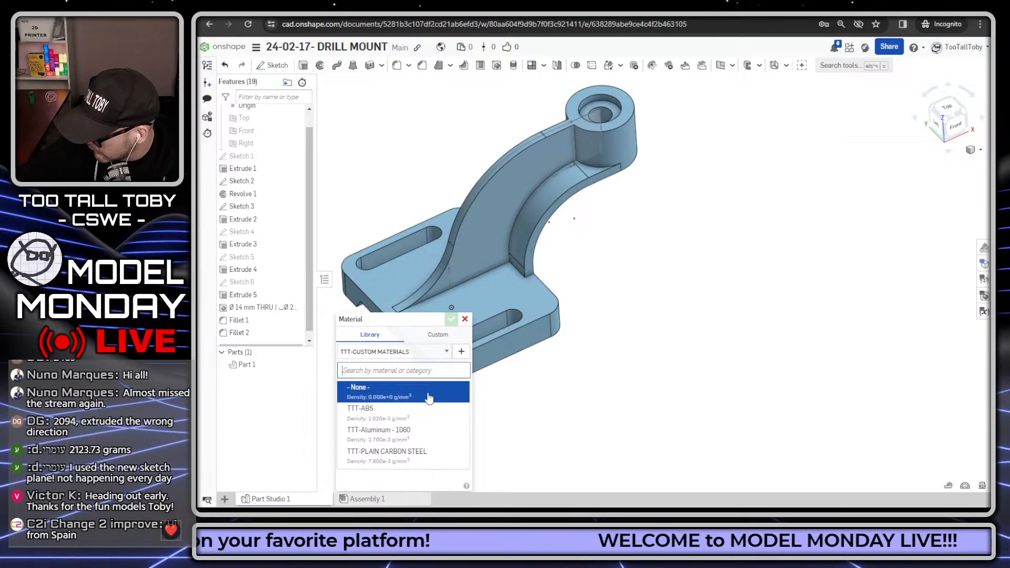
pyautogui.click(399, 453)
pyautogui.click(451, 319)
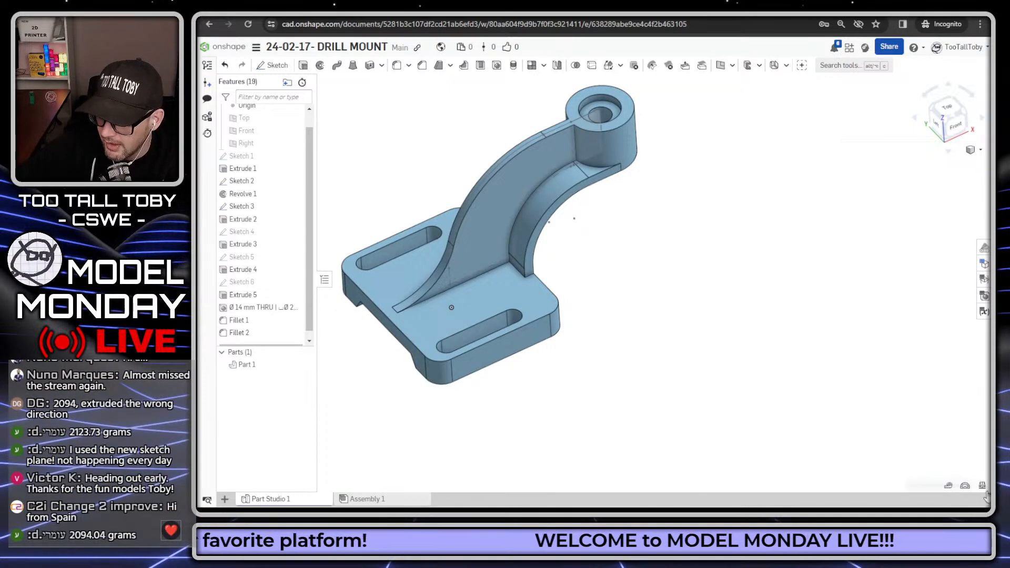
# - Check the mass properties of the drill mount part and bring up its reference drawing
pyautogui.click(548, 187)
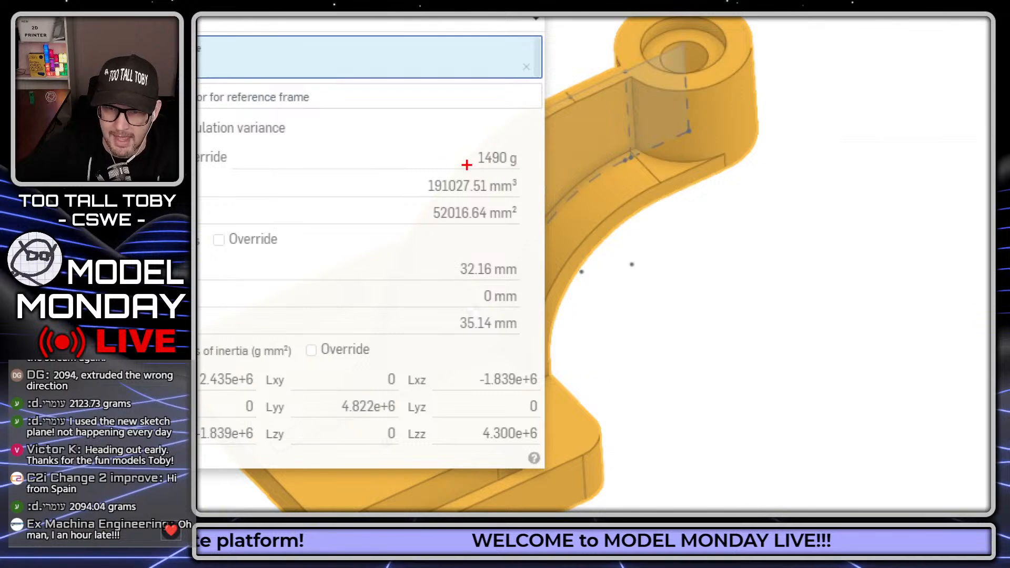
pyautogui.moveTo(466, 164)
pyautogui.mouseDown()
pyautogui.moveTo(528, 143)
pyautogui.moveTo(476, 180)
pyautogui.mouseUp()
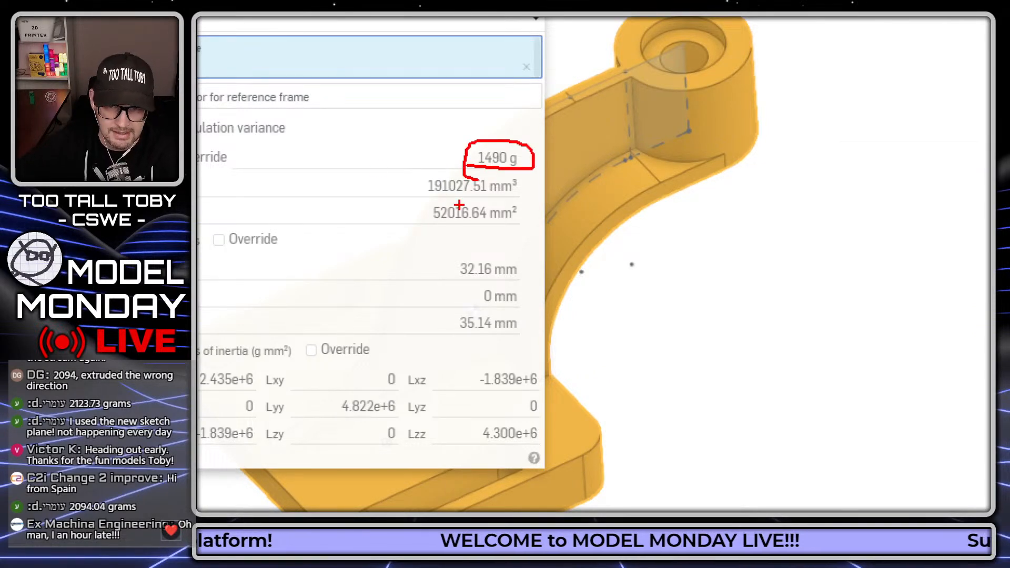
pyautogui.click(524, 85)
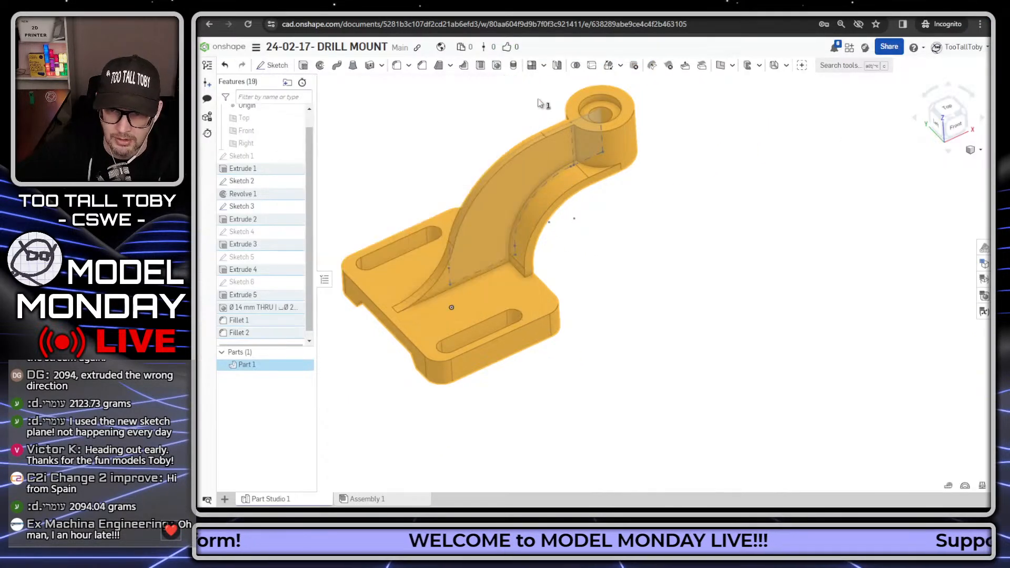
pyautogui.click(732, 218)
pyautogui.moveTo(647, 13)
pyautogui.mouseDown()
pyautogui.moveTo(514, 40)
pyautogui.moveTo(511, 17)
pyautogui.mouseUp()
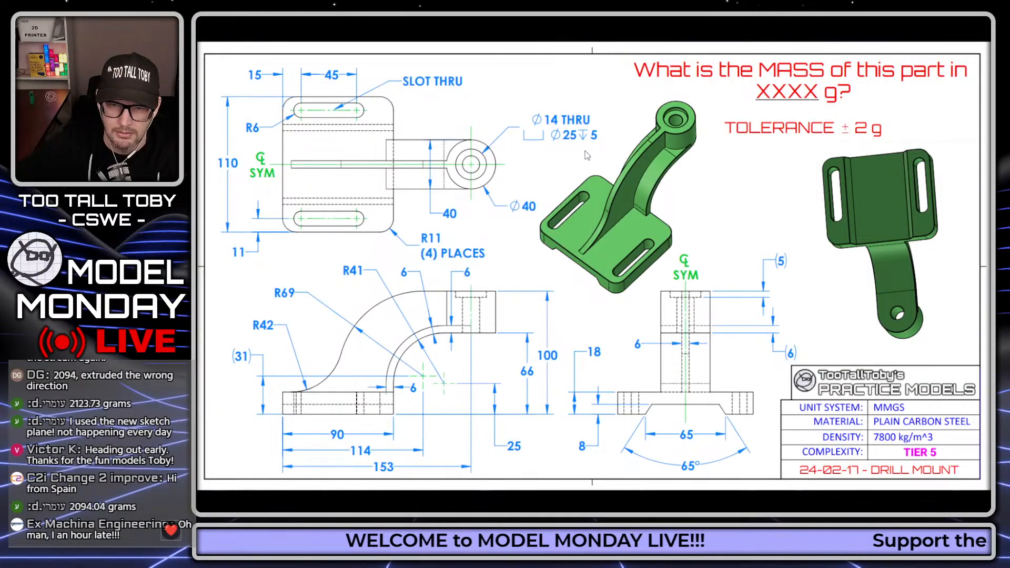